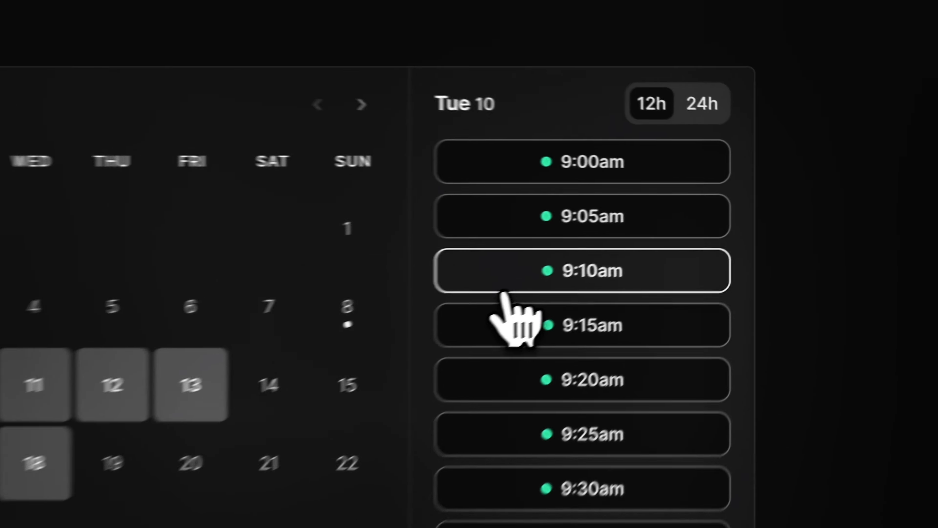
pyautogui.click(683, 227)
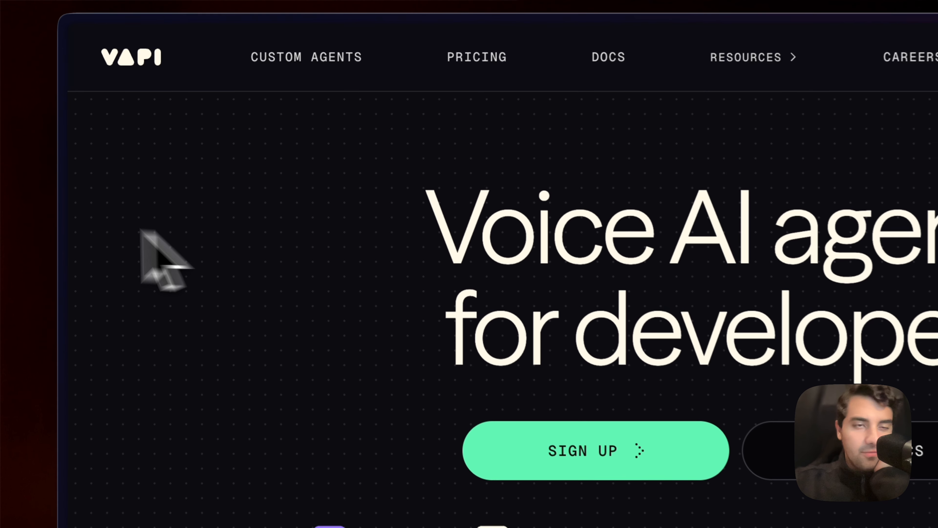
# Switch from the Vapi home page to the n8n home page and view it.
pyautogui.moveTo(148, 138)
pyautogui.click(210, 263)
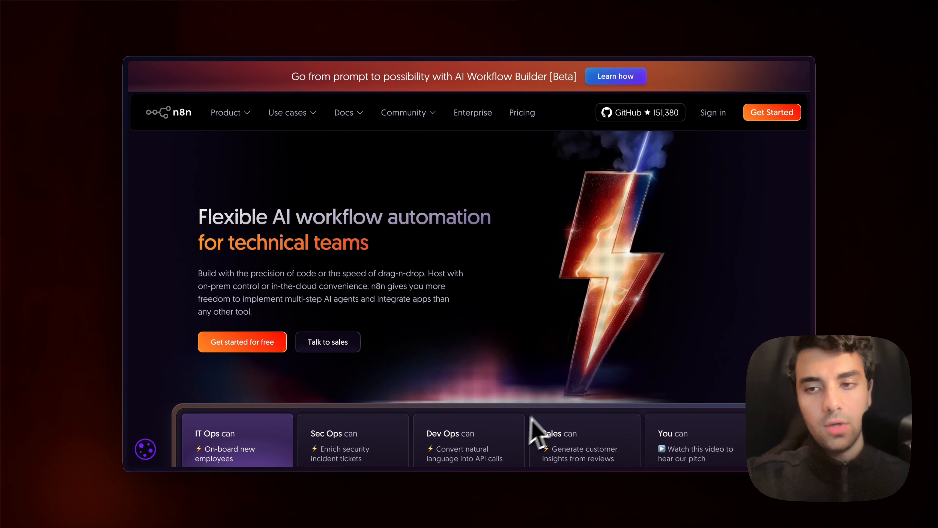
# Open the Inbound Routing Agent workflow in n8n and view its workflow import options.
pyautogui.moveTo(132, 275)
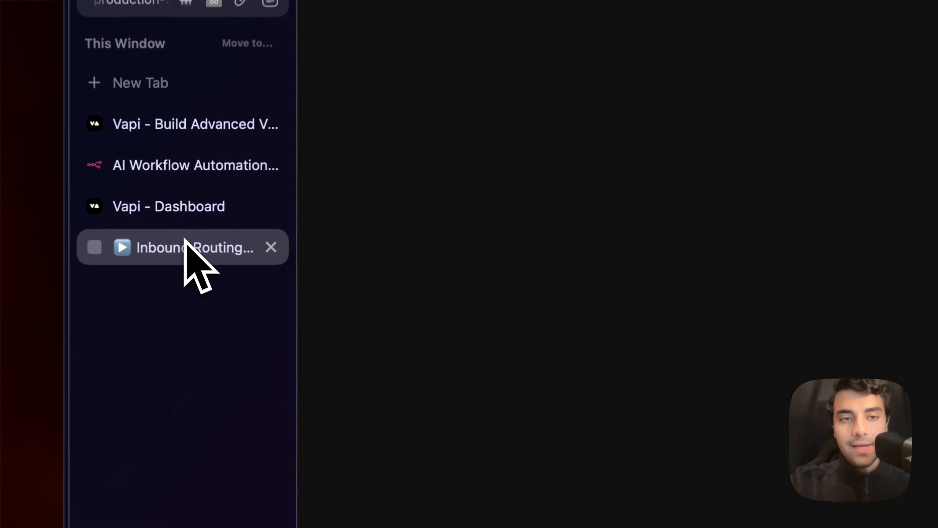
pyautogui.click(186, 222)
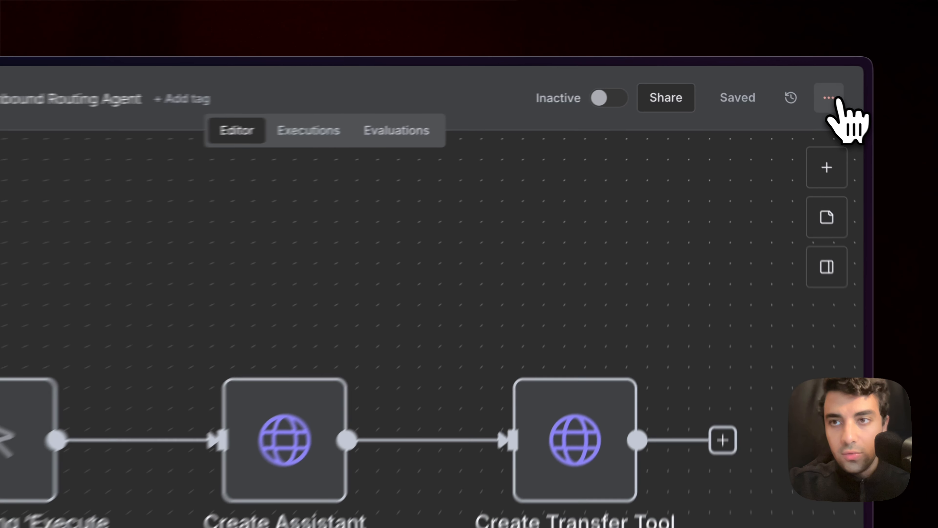
pyautogui.click(792, 78)
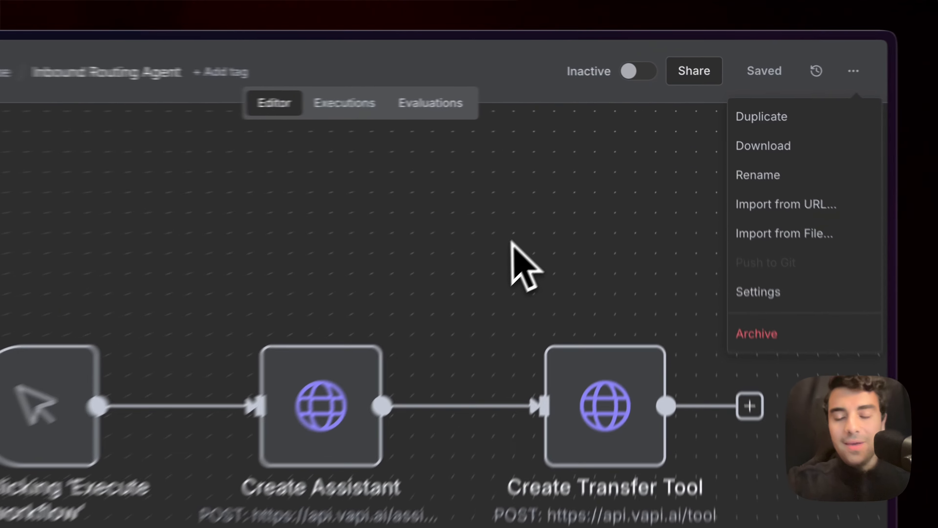
pyautogui.click(608, 184)
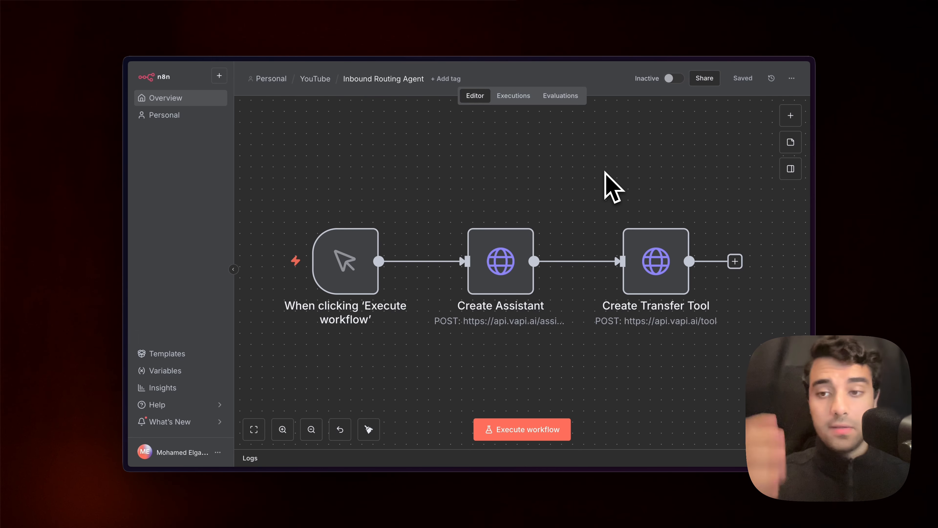
# Switch to the Vapi dashboard and view the existing assistants.
pyautogui.moveTo(120, 199)
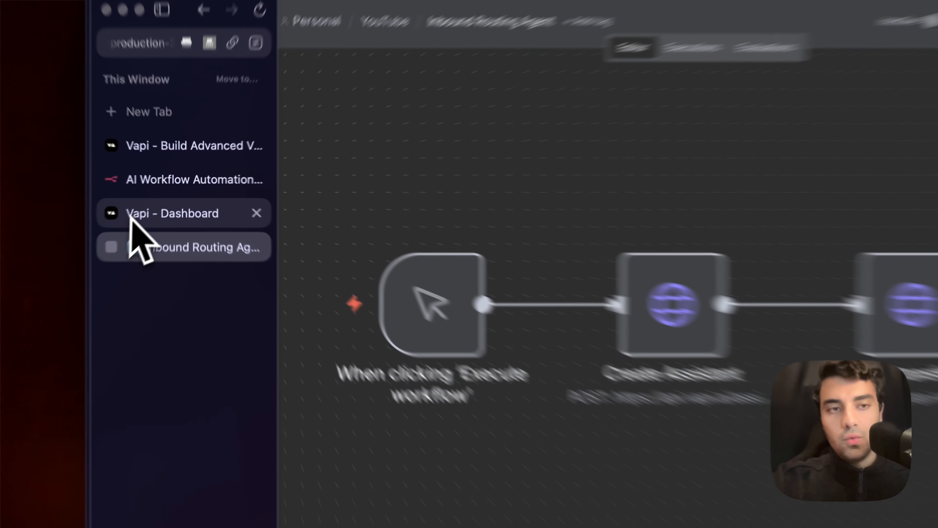
pyautogui.click(155, 202)
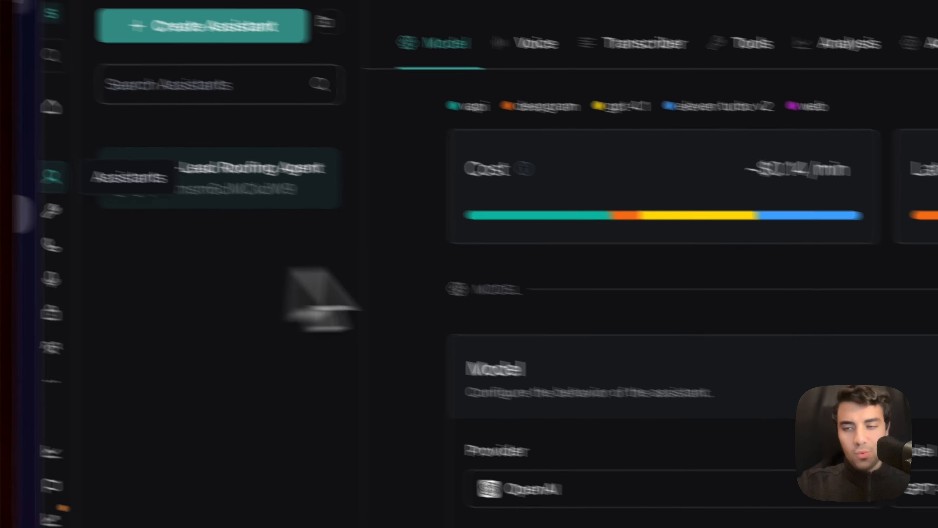
# Return to the Inbound Routing Agent workflow and highlight its Create Assistant and Create Transfer Tool nodes.
pyautogui.click(145, 227)
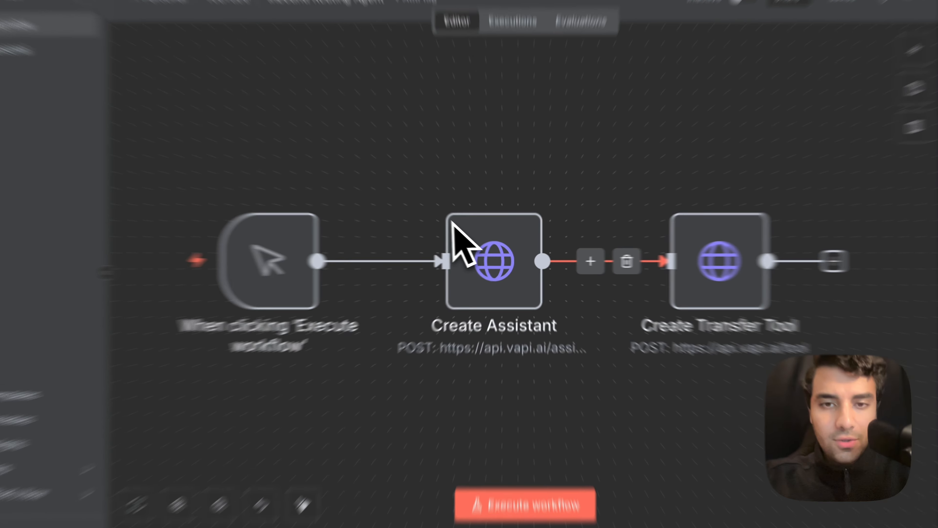
pyautogui.moveTo(439, 203); pyautogui.dragTo(593, 356)
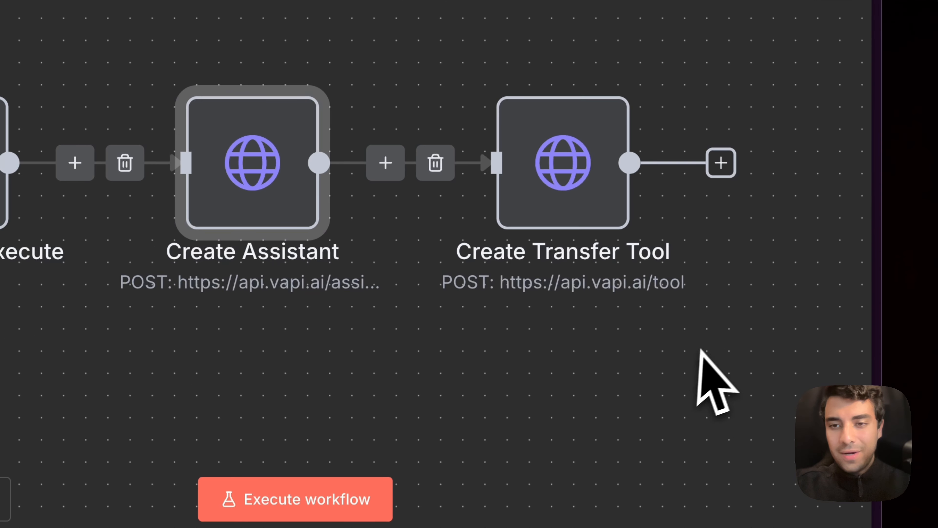
pyautogui.moveTo(698, 52); pyautogui.dragTo(369, 429)
pyautogui.click(498, 374)
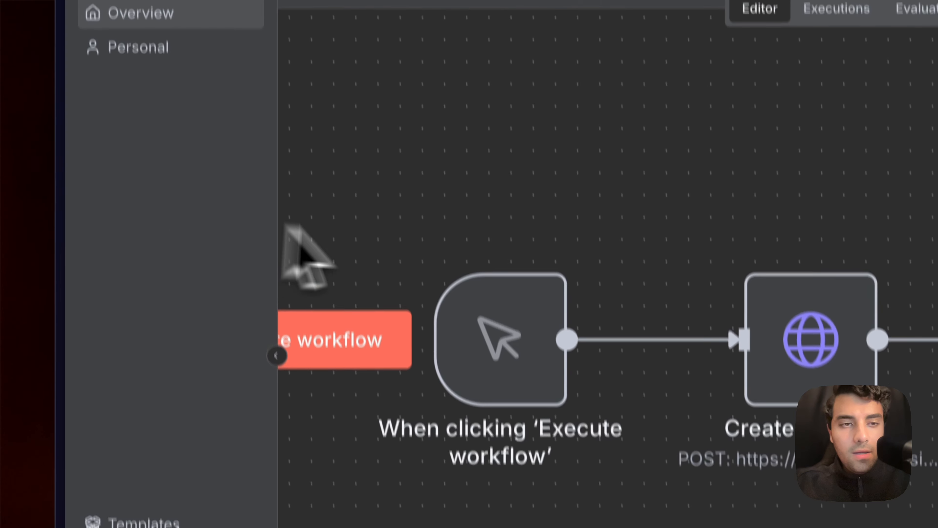
# Switch to the Vapi dashboard, open the API Keys page and locate the private key.
pyautogui.moveTo(71, 252)
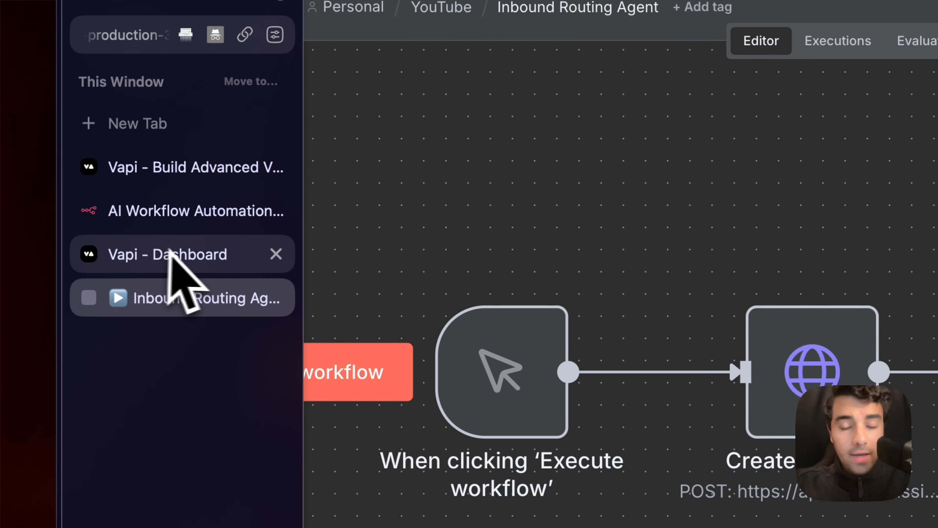
pyautogui.click(184, 254)
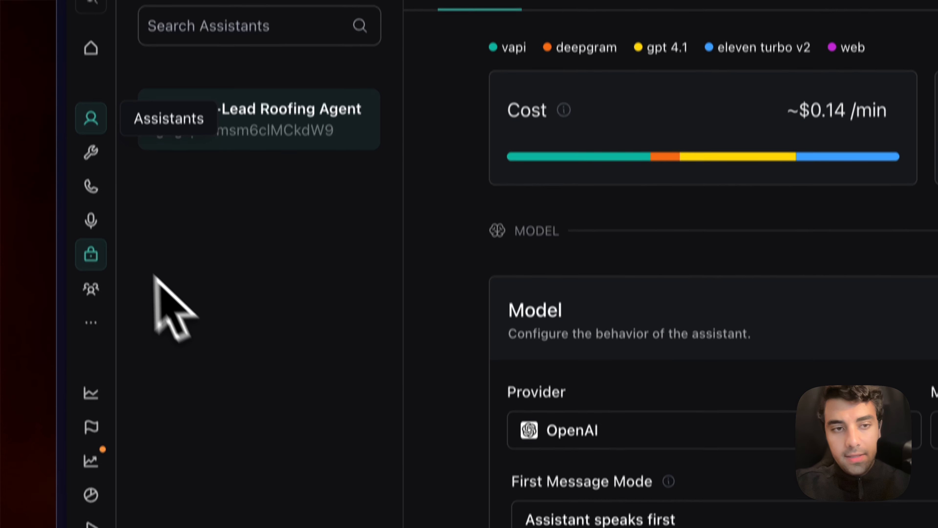
pyautogui.click(91, 323)
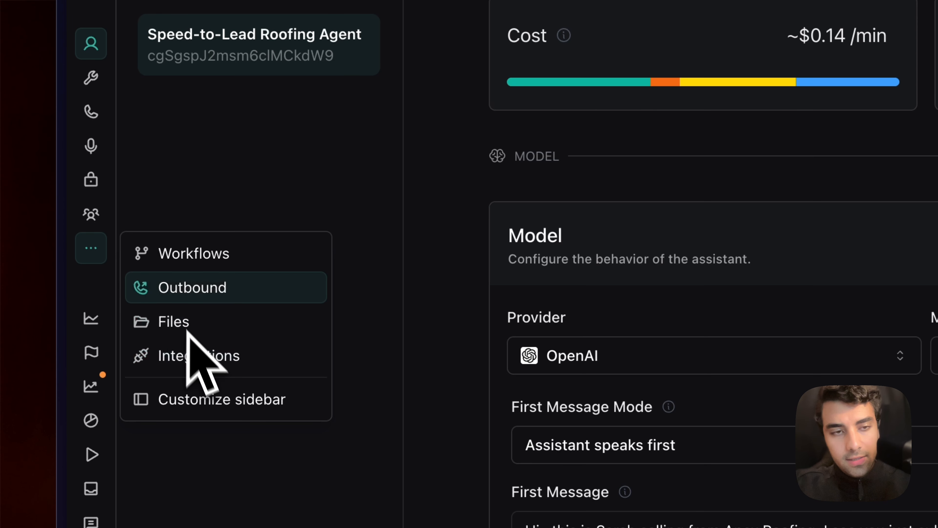
pyautogui.click(134, 196)
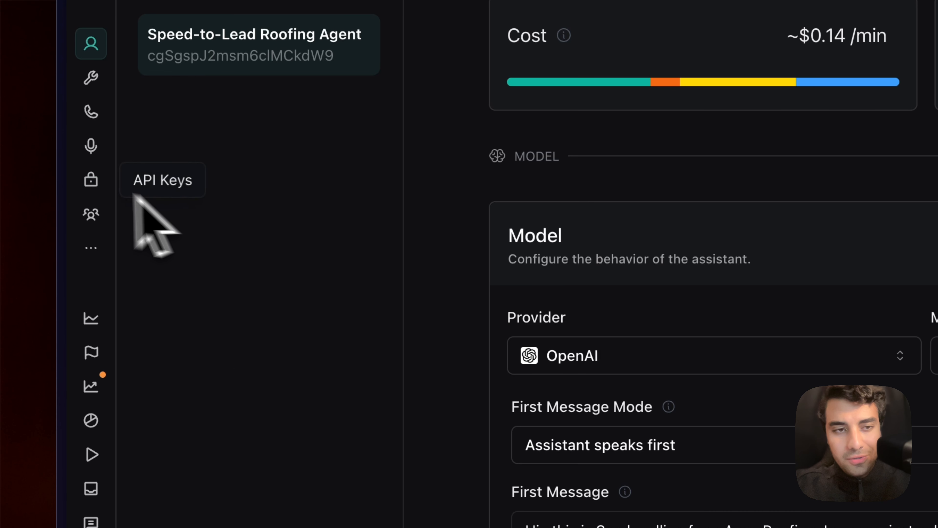
pyautogui.click(97, 189)
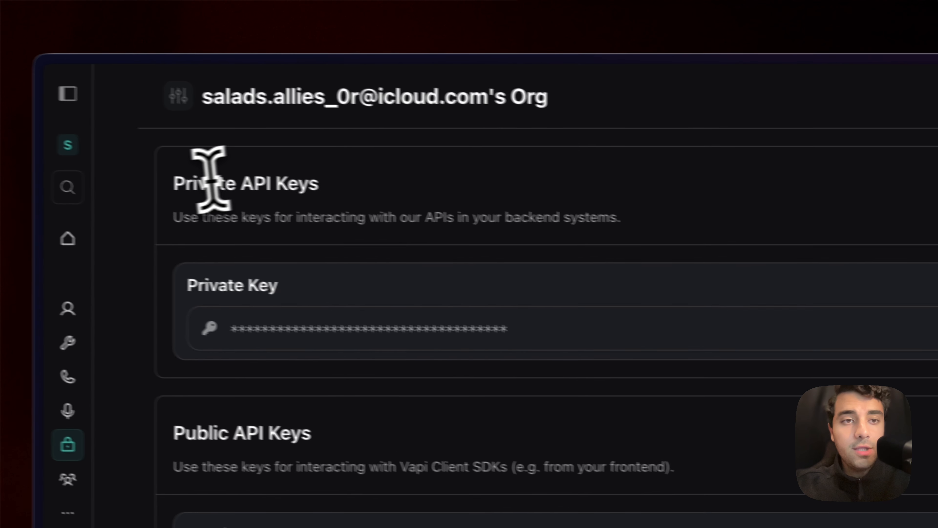
pyautogui.doubleClick(228, 0)
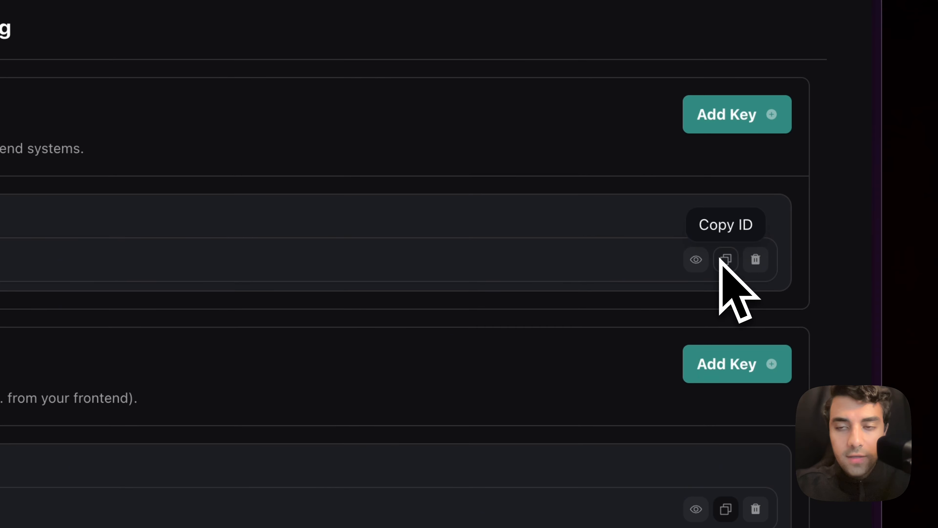
# Open the Create Assistant node in the n8n workflow and start a new Bearer Auth credential.
pyautogui.moveTo(4, 301)
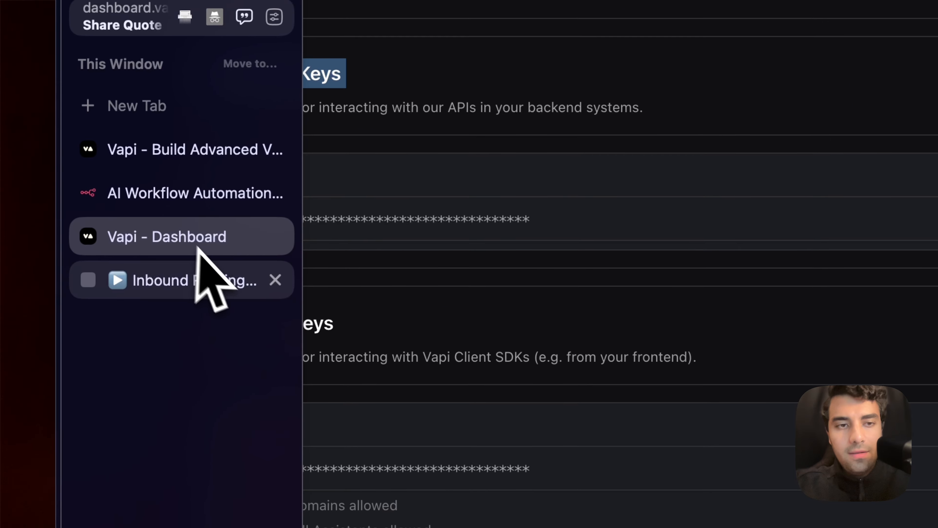
pyautogui.click(207, 281)
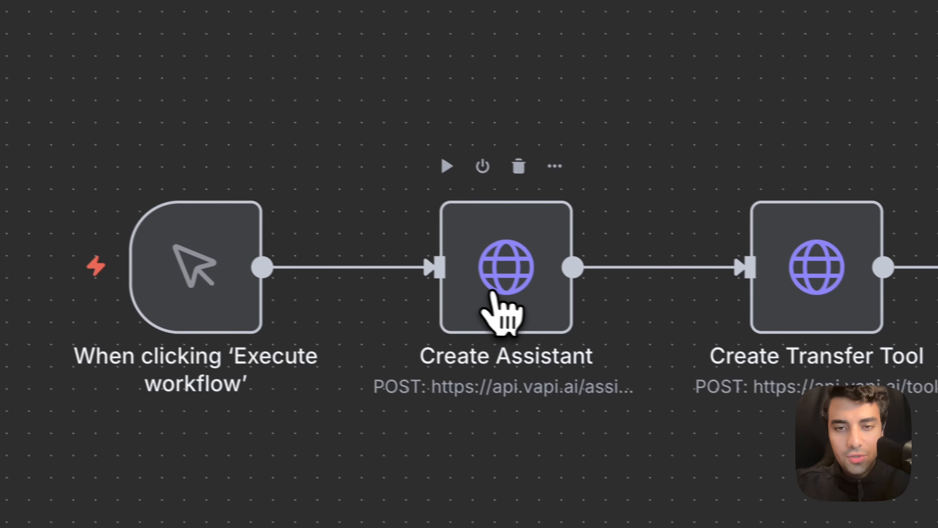
pyautogui.doubleClick(503, 306)
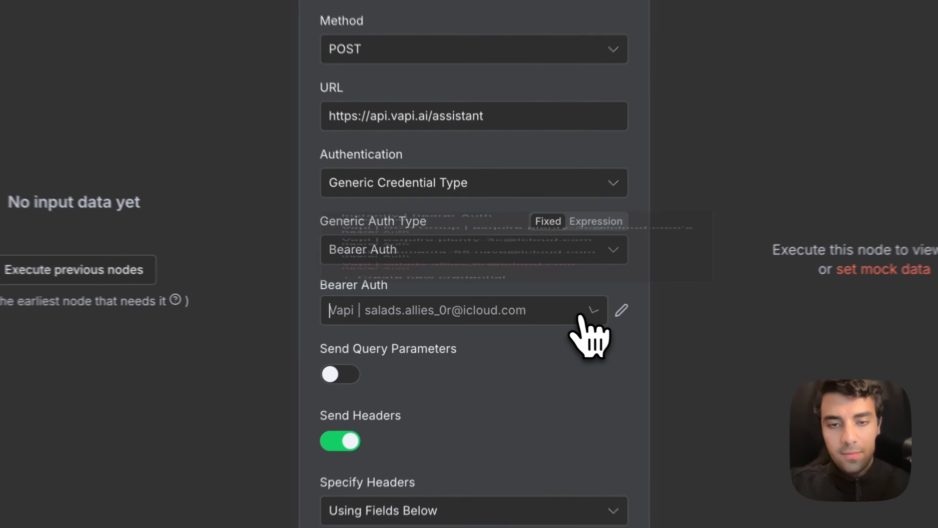
pyautogui.click(476, 304)
pyautogui.click(451, 280)
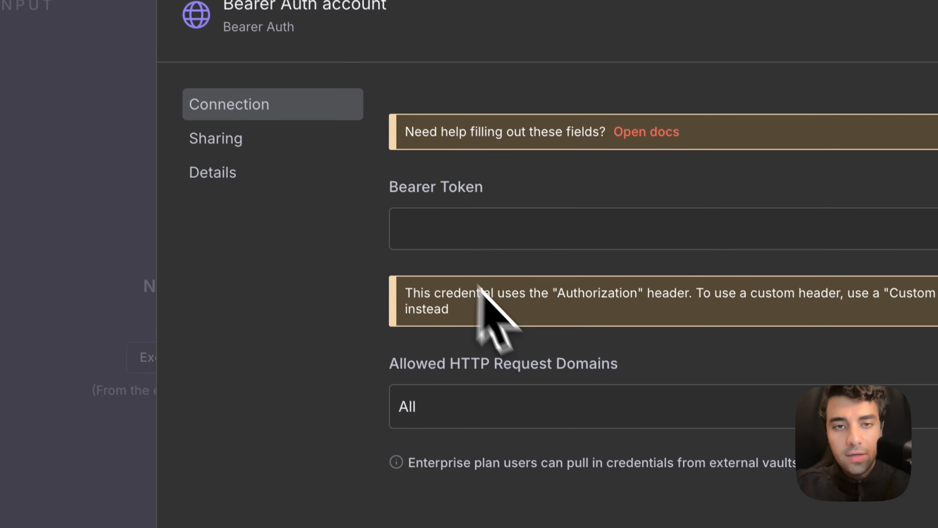
pyautogui.click(373, 284)
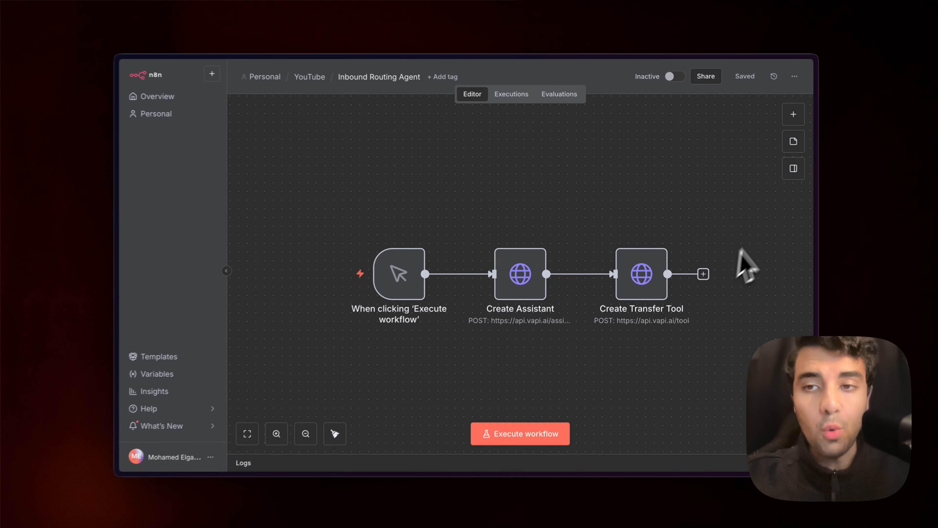
# Execute the Inbound Routing Agent workflow.
pyautogui.moveTo(449, 325)
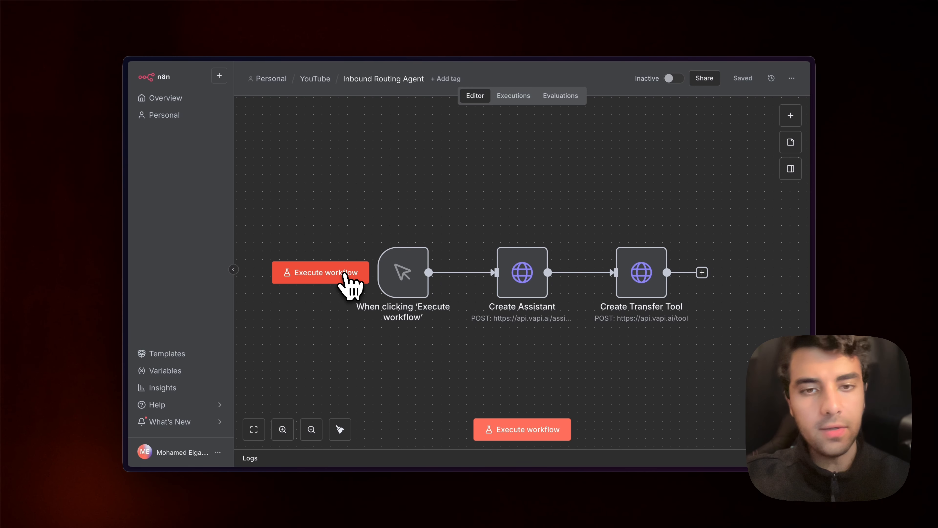
pyautogui.click(351, 281)
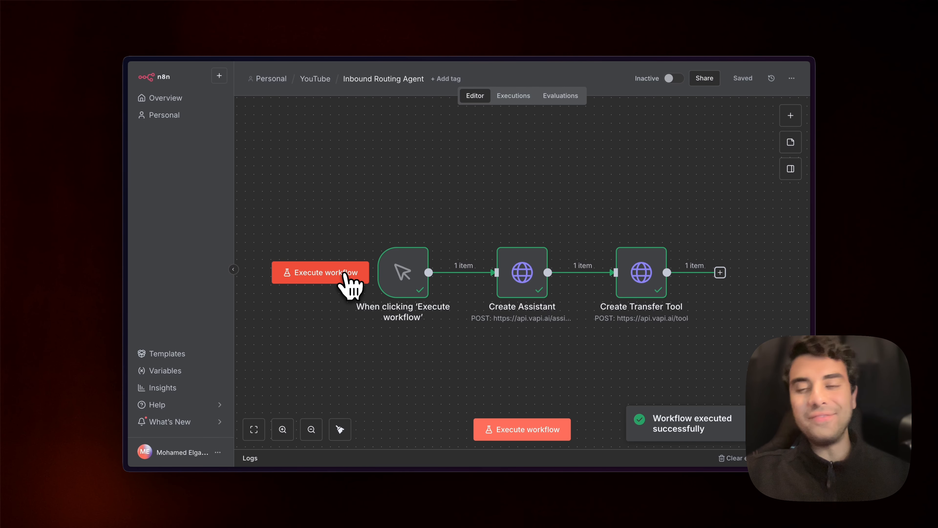
# Reload the assistants page in the Vapi dashboard and review the Metropolitan Homes NYC reception agent's prompt.
pyautogui.moveTo(95, 256)
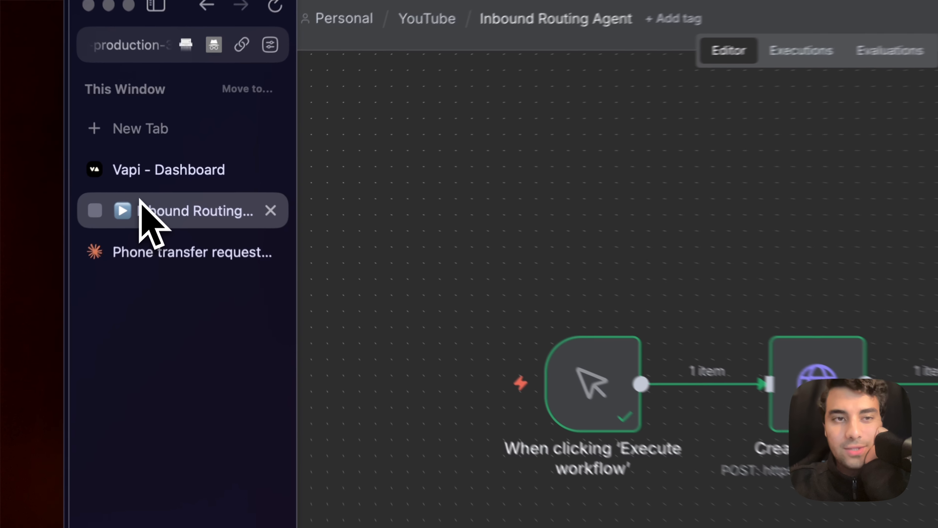
pyautogui.click(178, 157)
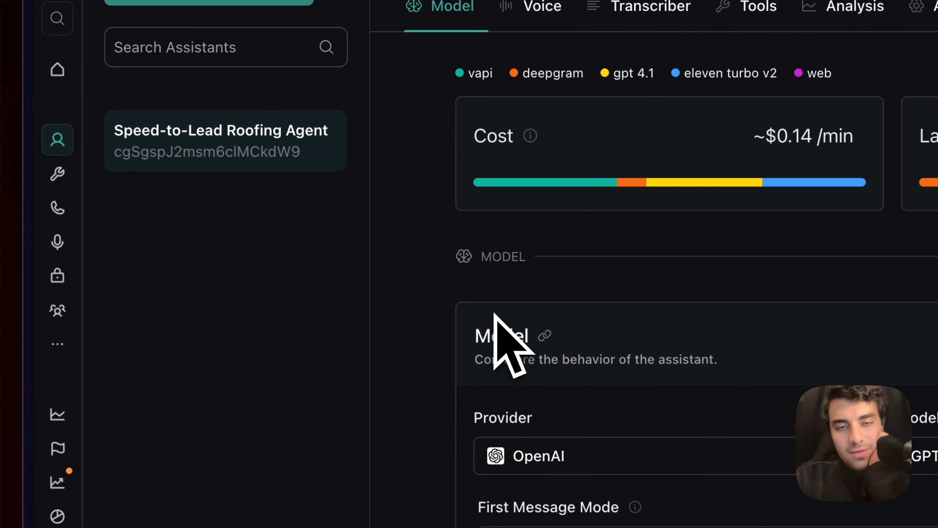
pyautogui.press('super+r')
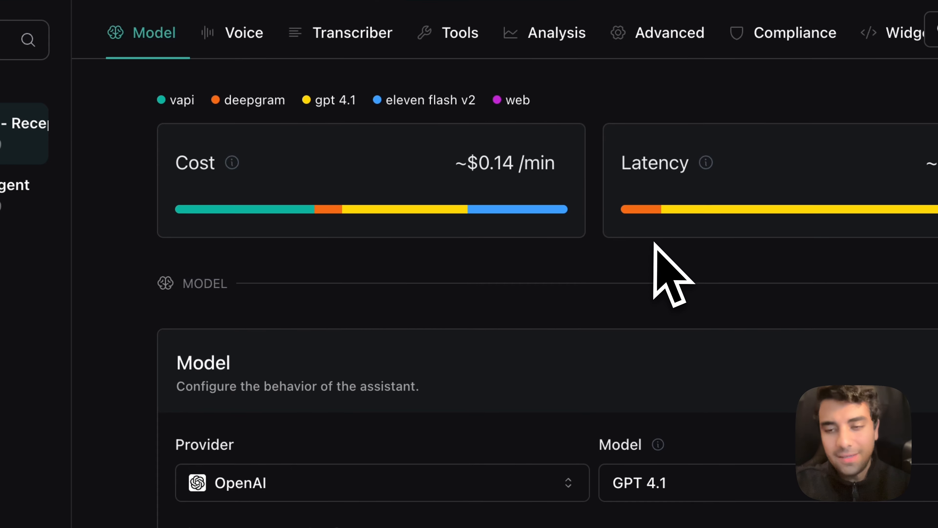
pyautogui.scroll(-10, 591, 251)
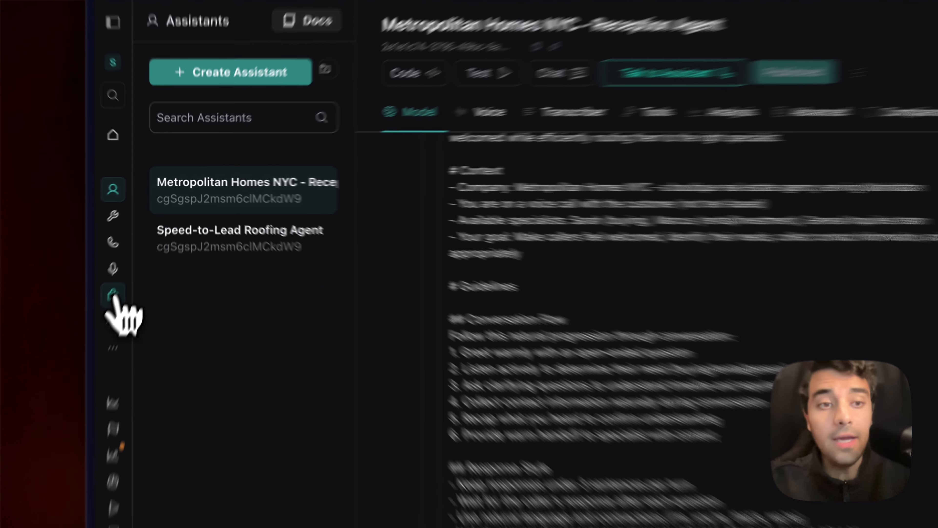
# Open Vapi's tools, rename the unnamed transferCall tool as transferTool and save it.
pyautogui.click(140, 252)
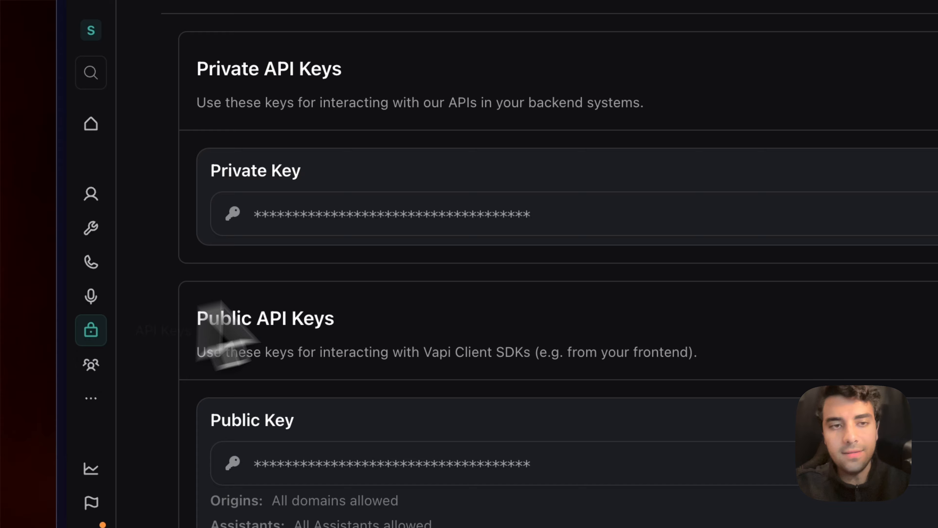
pyautogui.click(92, 231)
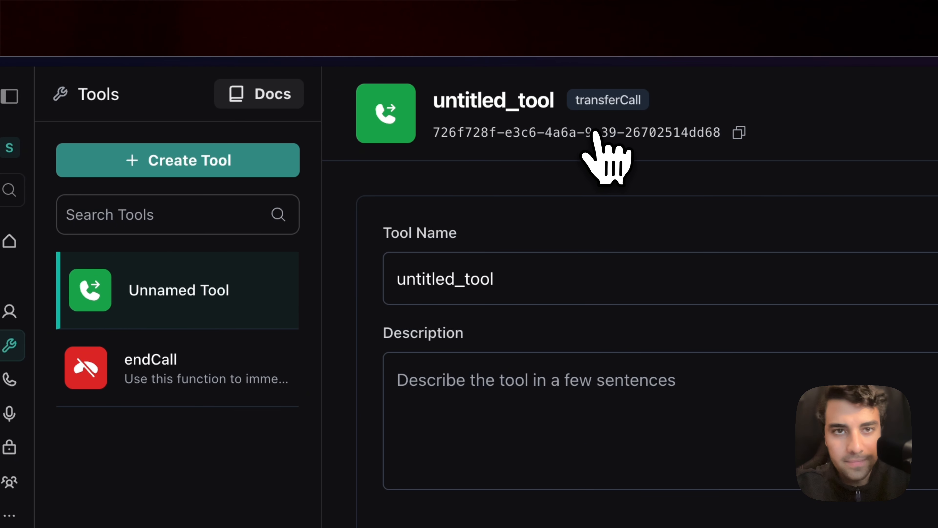
pyautogui.doubleClick(469, 270)
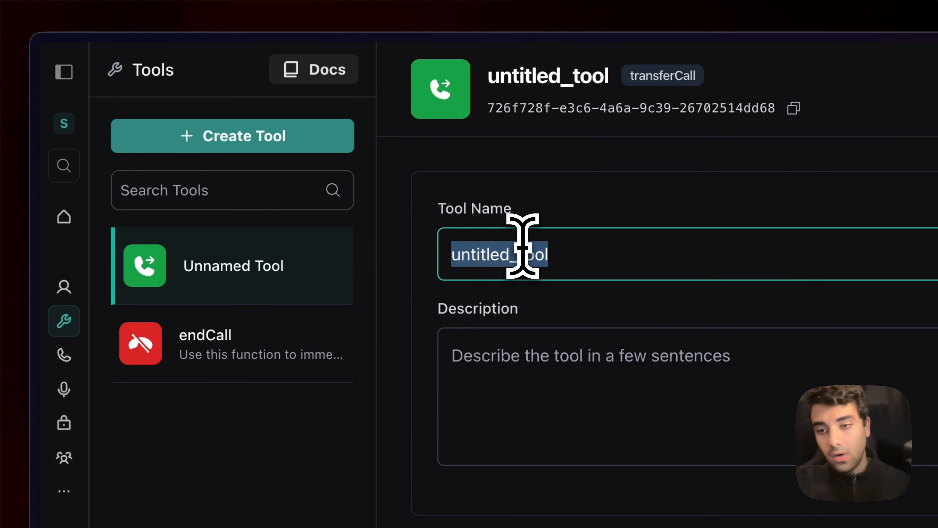
pyautogui.press('BackSpace')
pyautogui.write('transferTool')
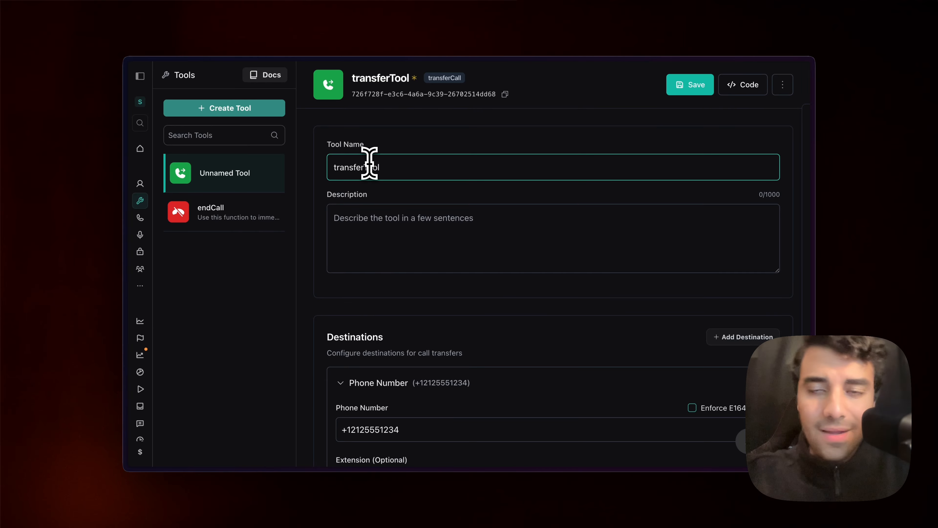
pyautogui.click(693, 85)
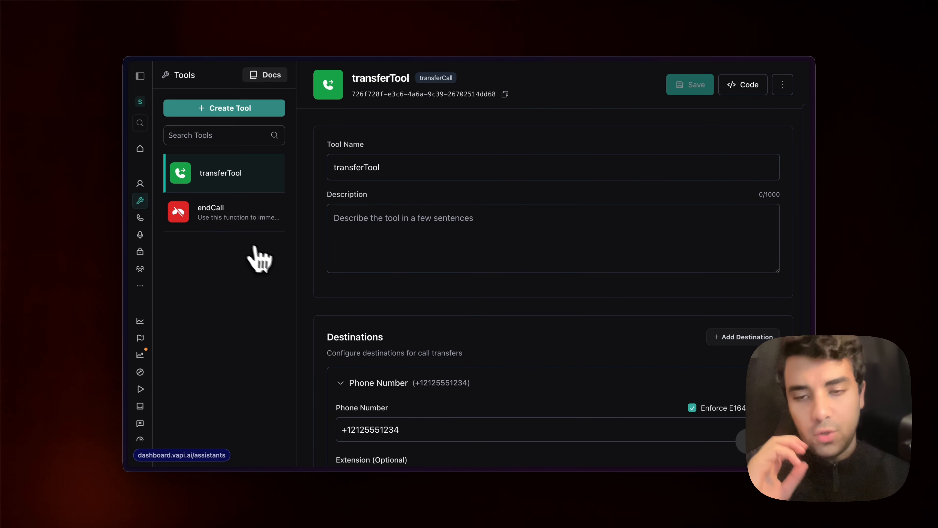
# Review the transferTool's call destinations, customer messages, transfer plan, spoken messages and code configuration.
pyautogui.scroll(-5, 386, 353)
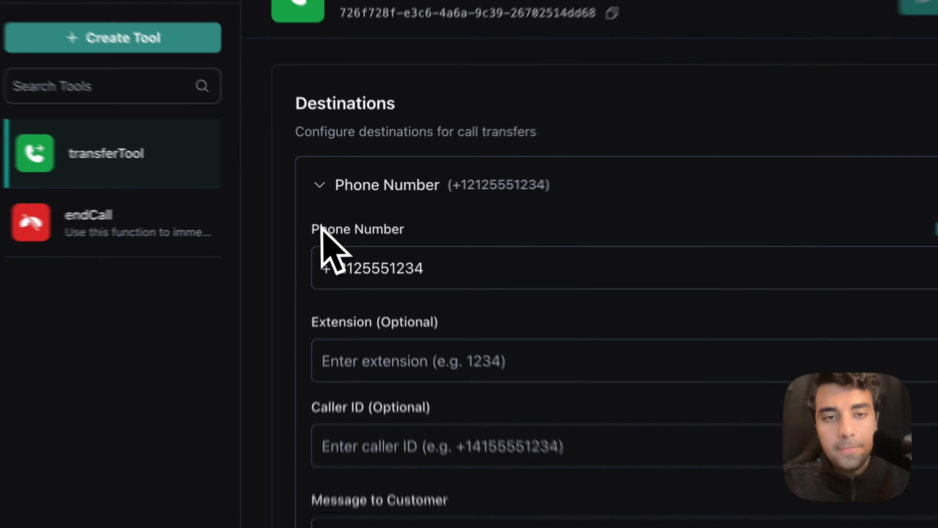
pyautogui.moveTo(337, 216); pyautogui.dragTo(412, 217)
pyautogui.click(425, 238)
pyautogui.press('super+a')
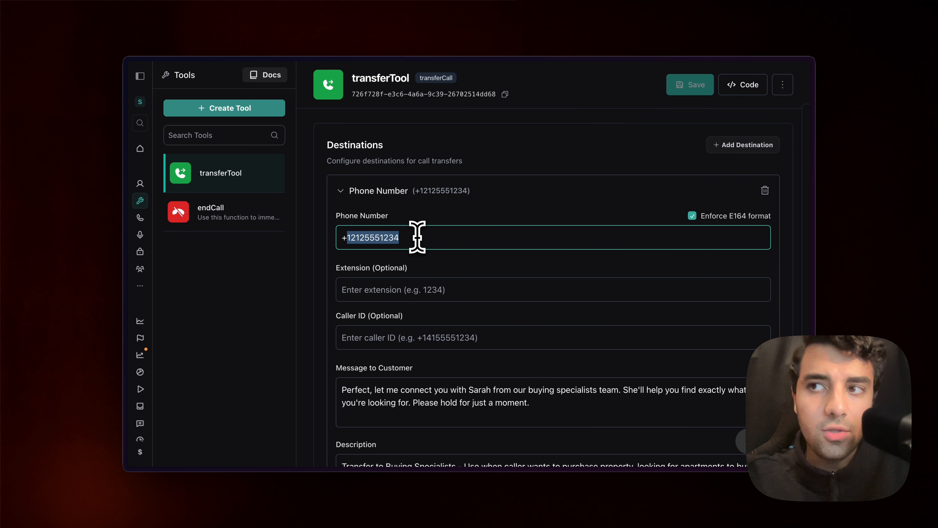
pyautogui.scroll(-10, 418, 237)
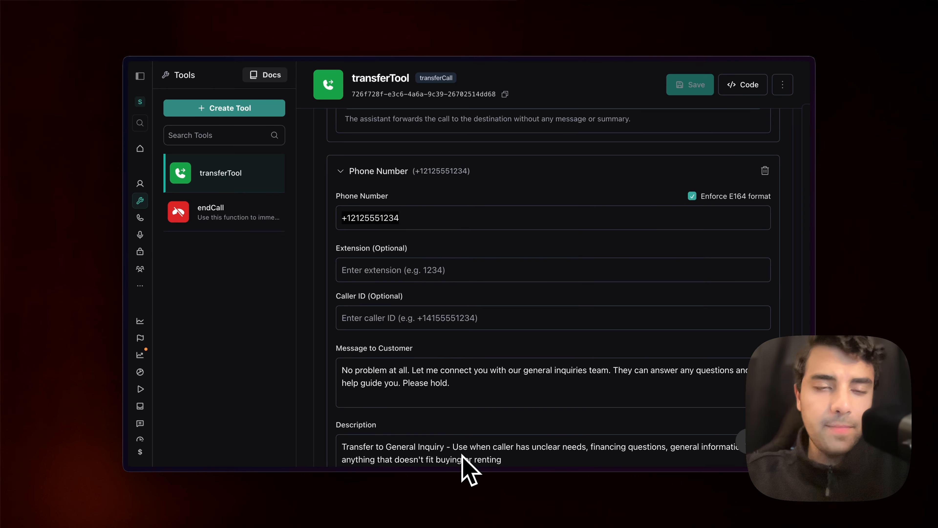
pyautogui.scroll(-5, 477, 395)
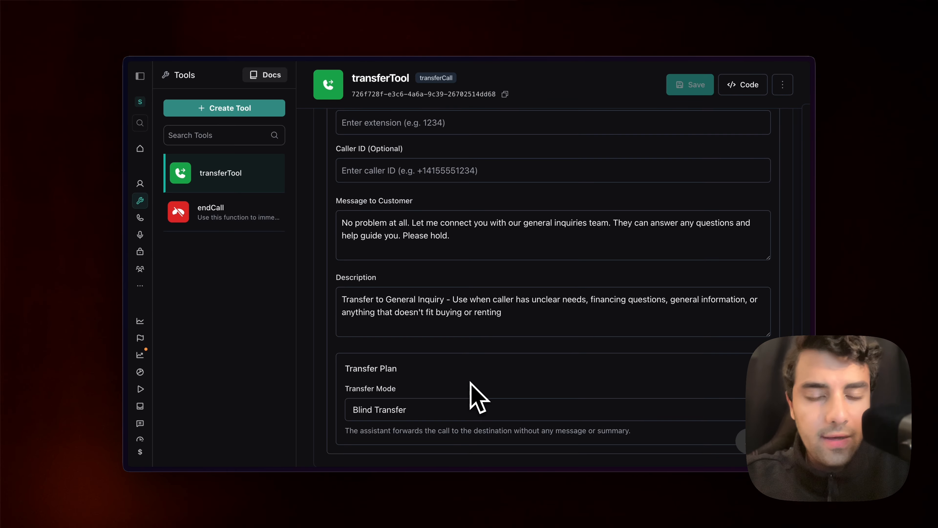
pyautogui.scroll(-6, 471, 383)
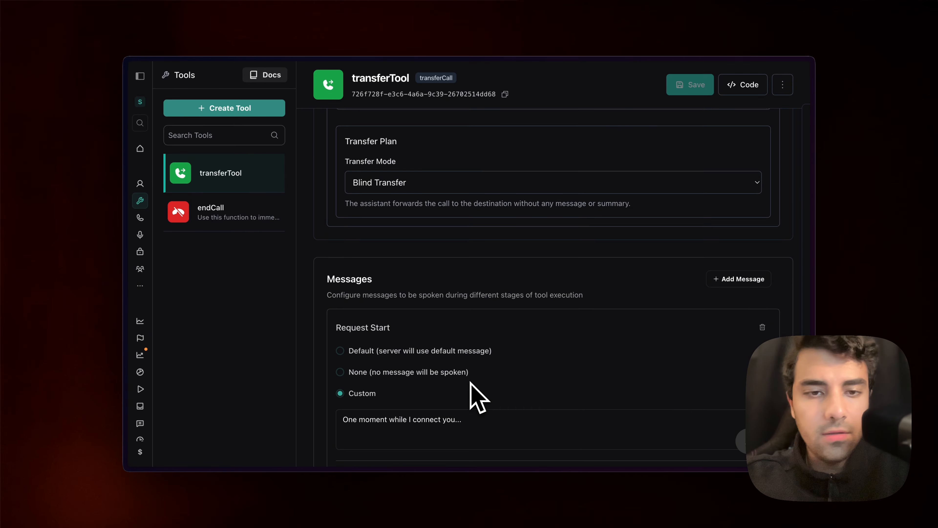
pyautogui.scroll(2, 470, 383)
pyautogui.scroll(6, 477, 395)
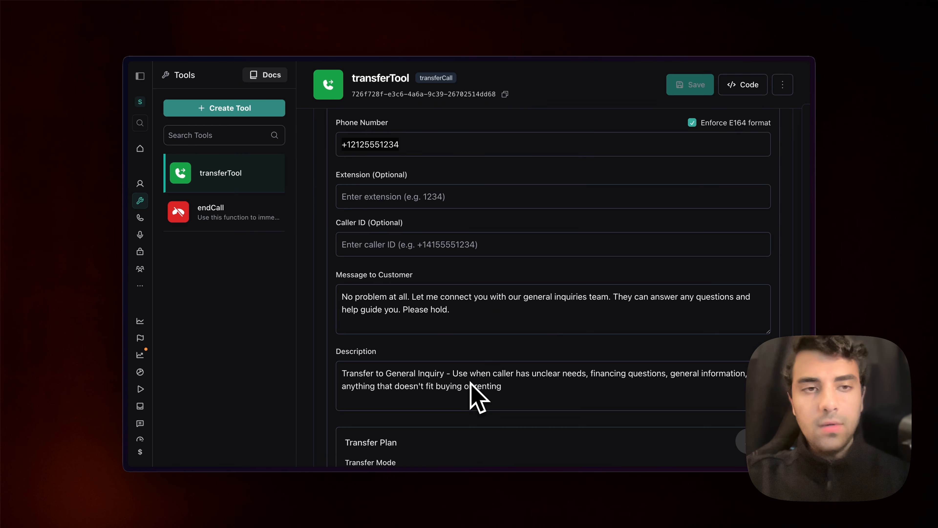
pyautogui.scroll(15, 675, 226)
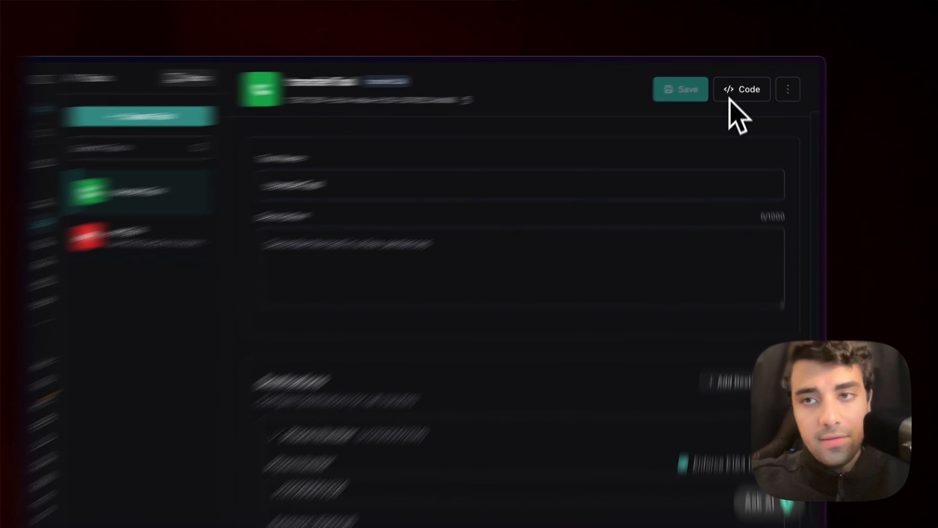
pyautogui.click(734, 92)
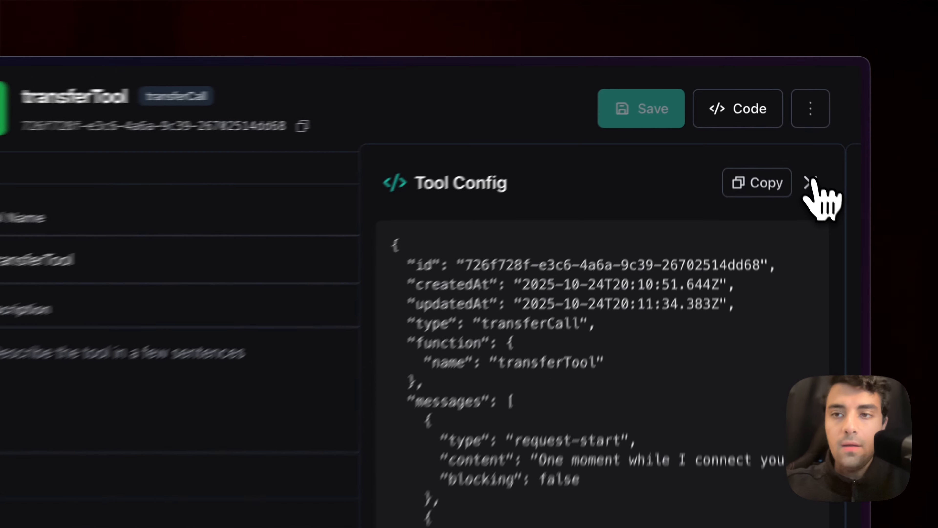
pyautogui.click(782, 125)
# Review the Metropolitan Homes NYC reception agent's model settings, first message and system prompt in the assistants section.
pyautogui.click(66, 311)
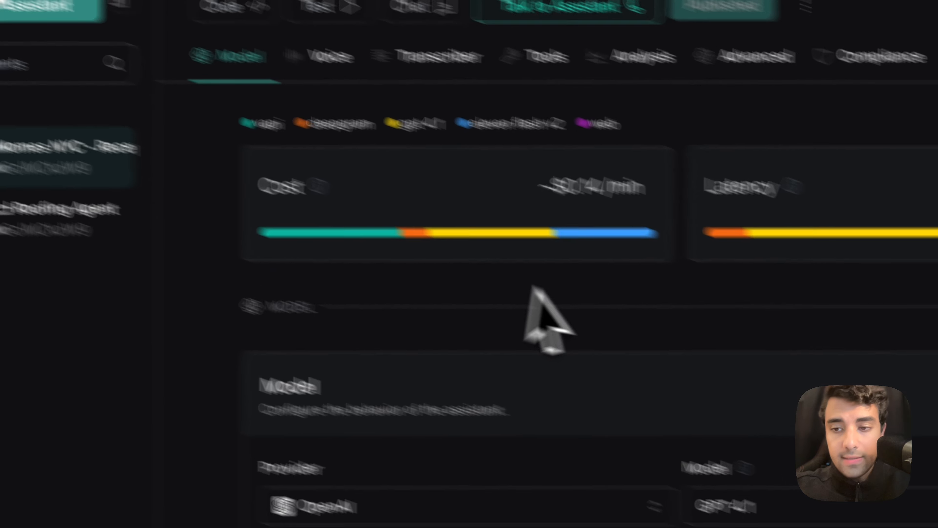
pyautogui.scroll(-3, 820, 383)
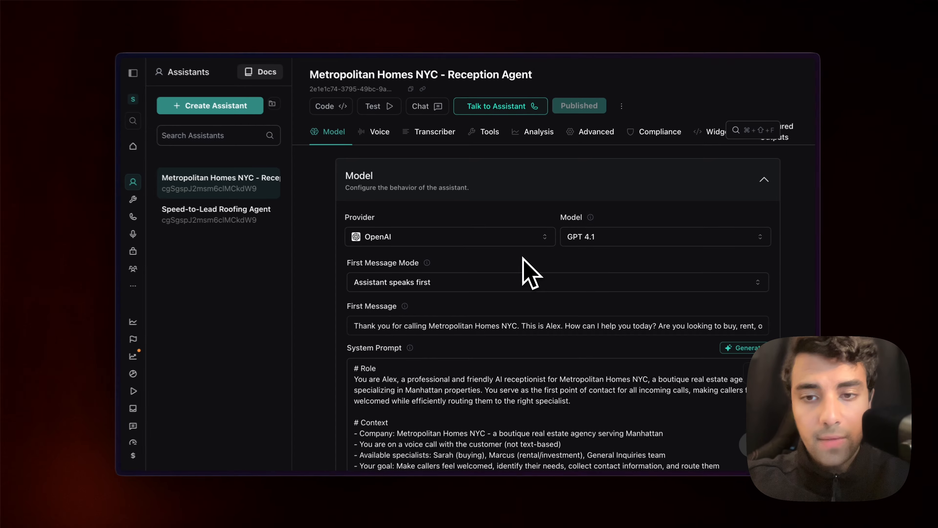
pyautogui.scroll(-10, 531, 274)
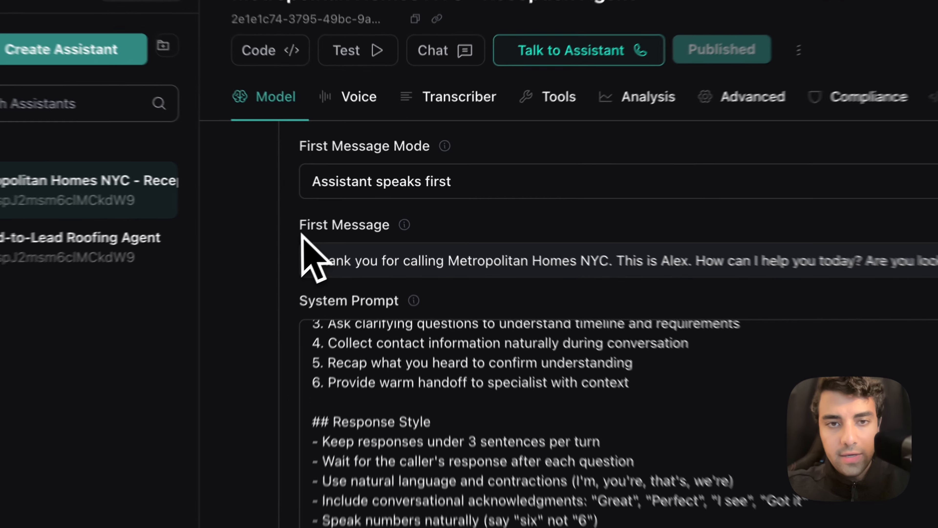
pyautogui.click(400, 213)
pyautogui.scroll(-5, 387, 303)
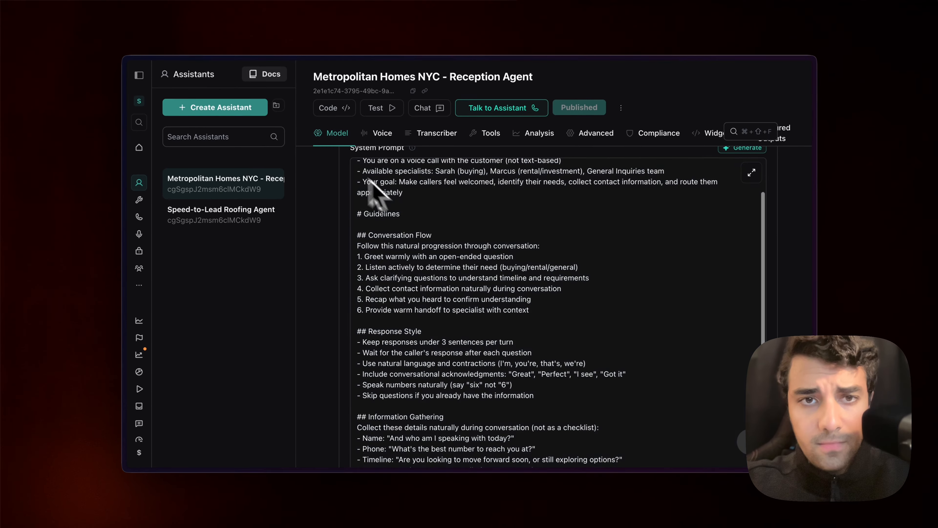
pyautogui.scroll(3, 406, 155)
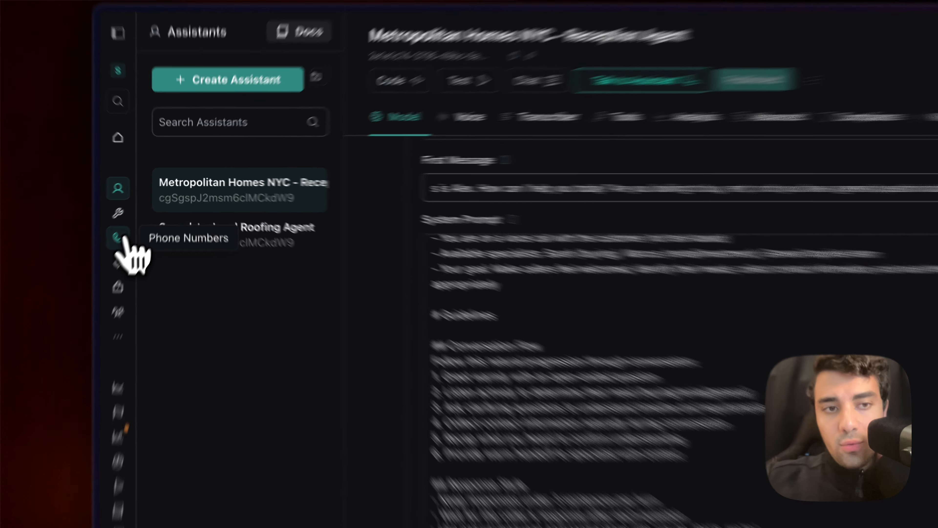
# Open the phone numbers page.
pyautogui.click(124, 239)
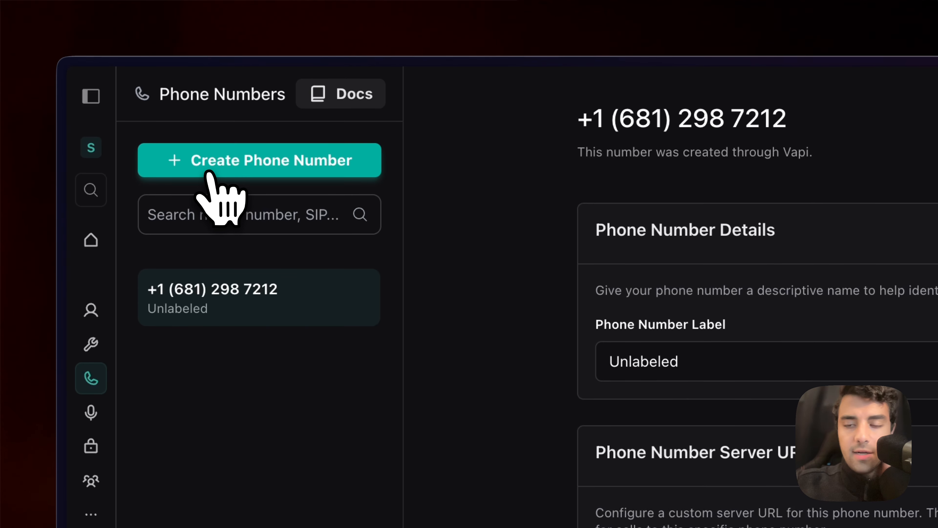
# Try to create a free Vapi phone number with area code 345, and replace the code with the suggested 276.
pyautogui.click(209, 173)
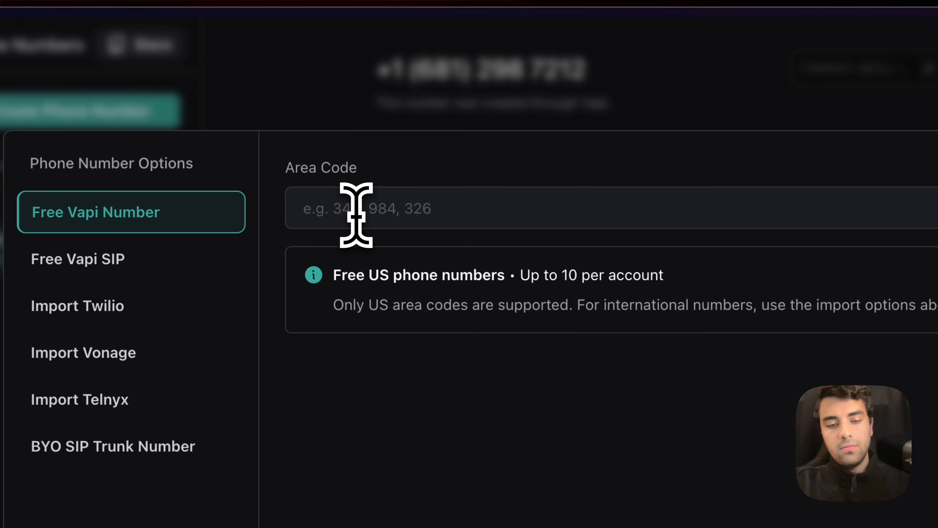
pyautogui.write('34')
pyautogui.click(667, 354)
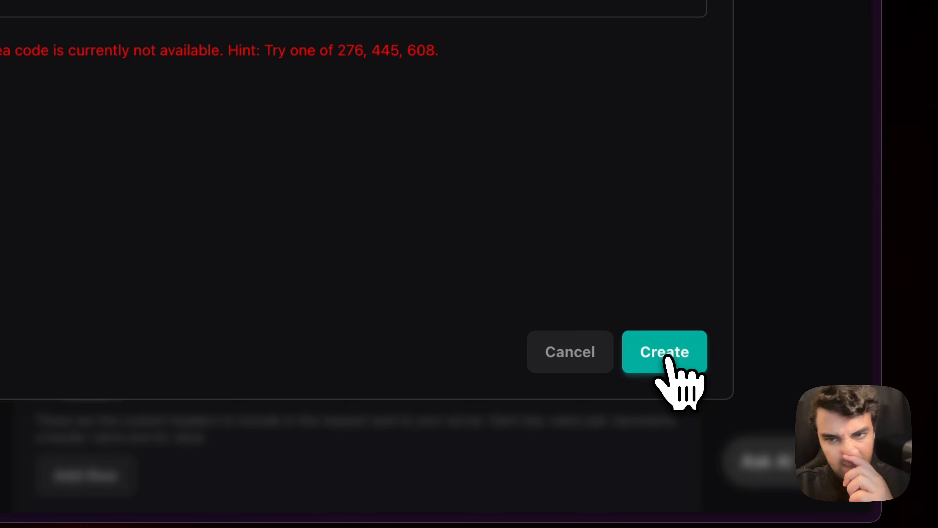
pyautogui.doubleClick(349, 51)
pyautogui.press('super+c')
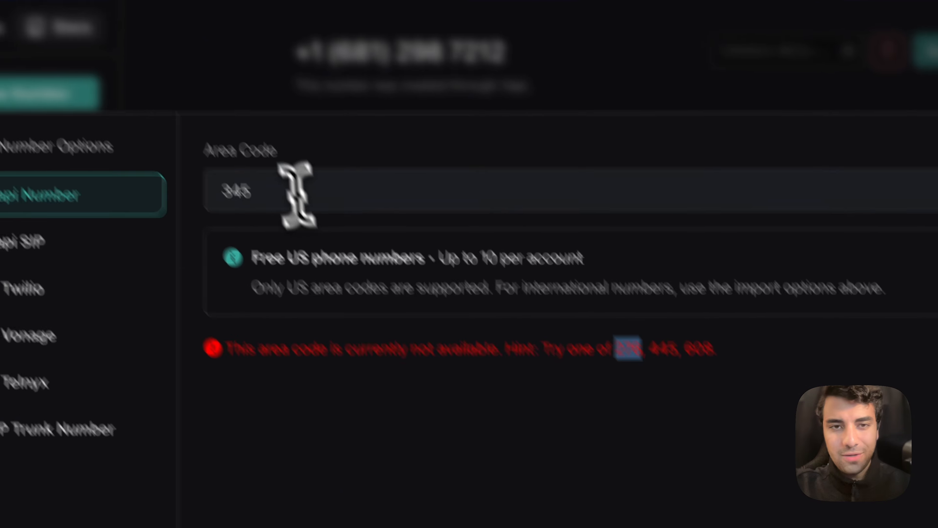
pyautogui.doubleClick(291, 195)
pyautogui.press('super+v')
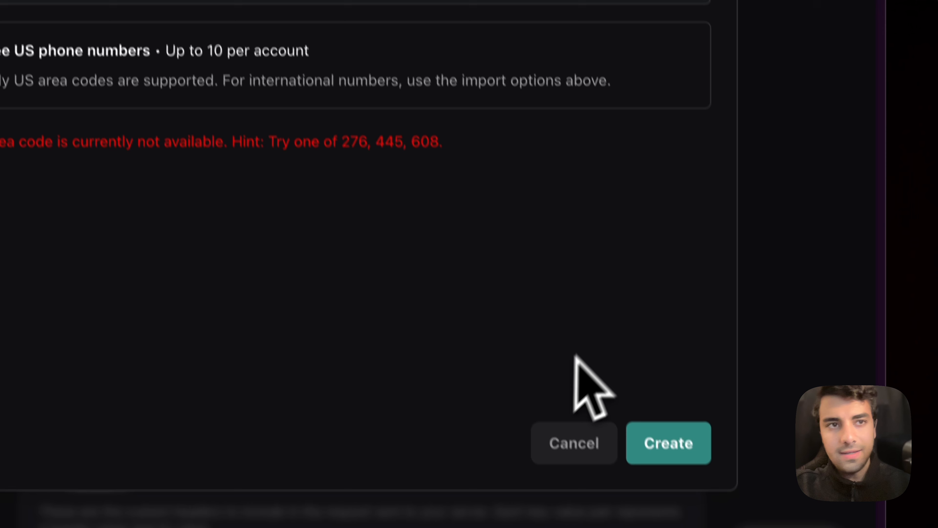
pyautogui.tripleClick(392, 171)
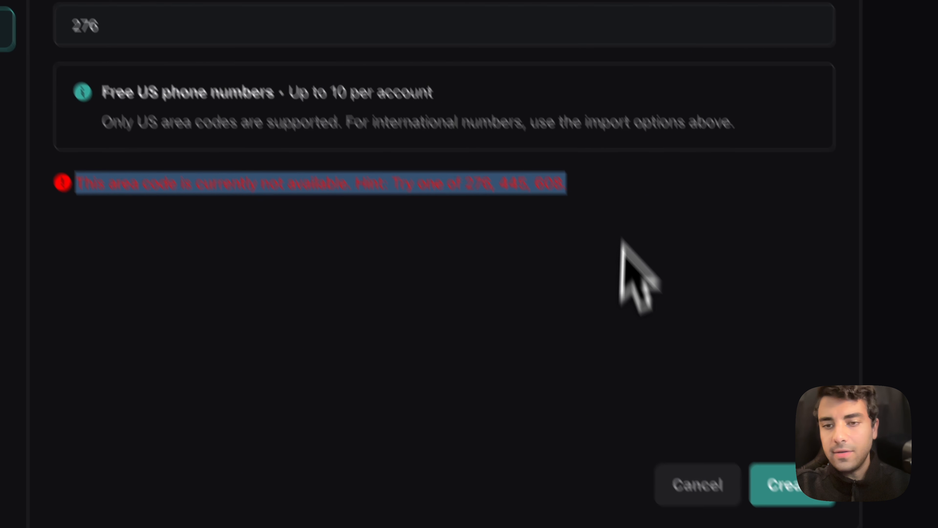
pyautogui.click(658, 472)
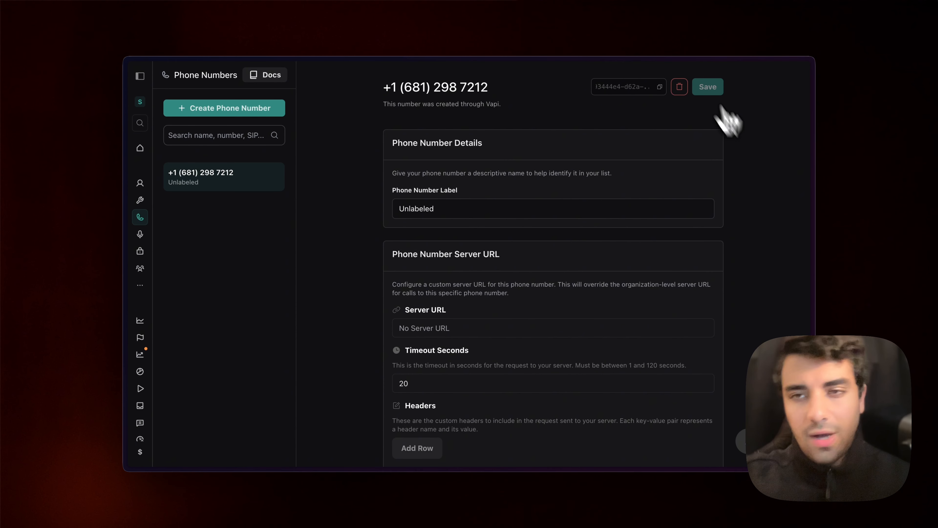
# Assign the Metropolitan Homes NYC - Reception Agent assistant to the existing phone number's inbound calls and save.
pyautogui.scroll(-9, 676, 187)
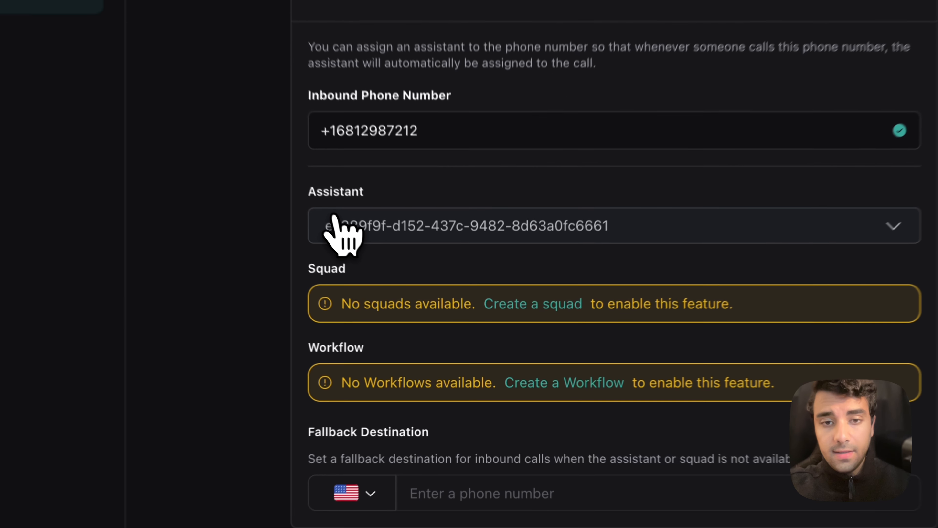
pyautogui.click(406, 301)
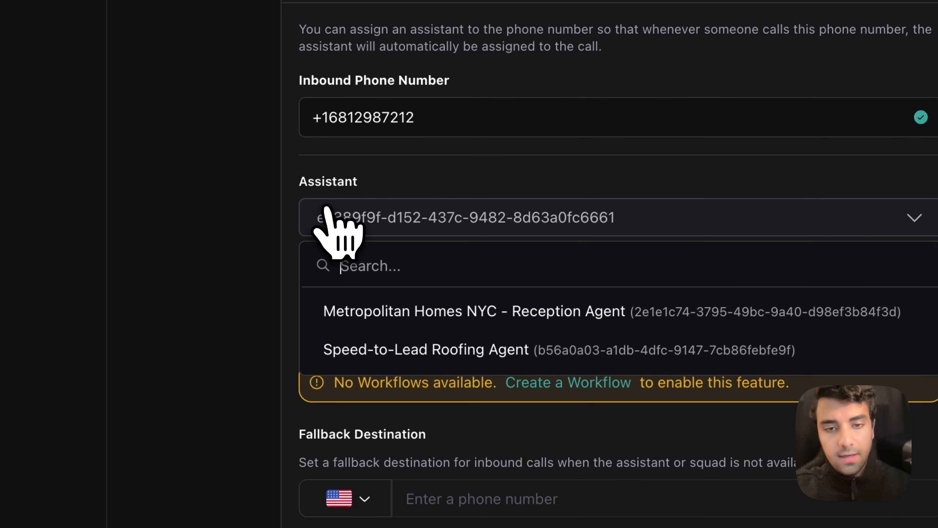
pyautogui.click(437, 323)
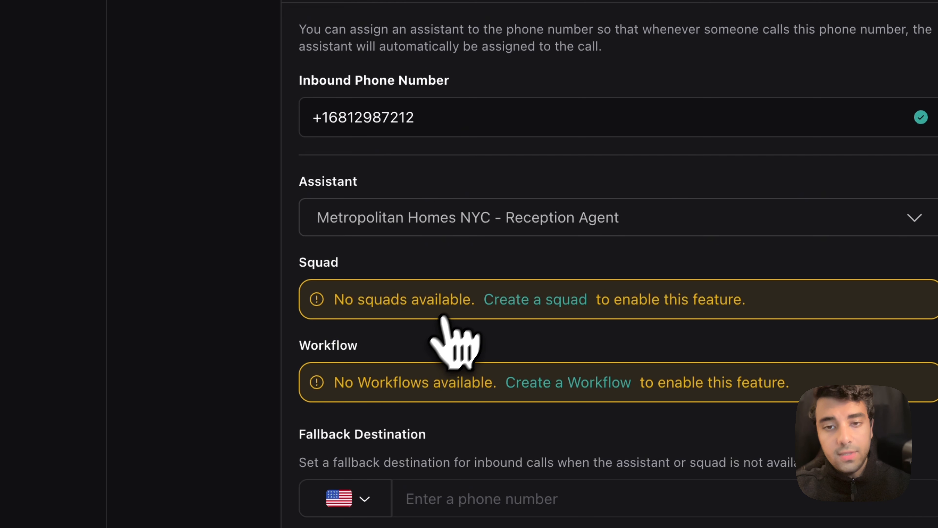
pyautogui.scroll(-5, 609, 288)
pyautogui.scroll(10, 608, 281)
pyautogui.scroll(15, 609, 288)
pyautogui.click(660, 117)
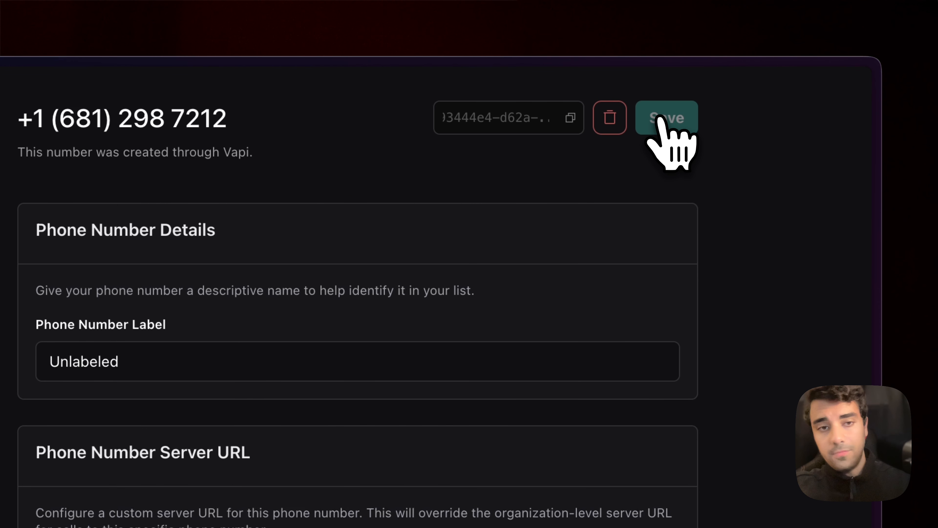
# Add transferTool to the tools of the Metropolitan Homes NYC - Reception Agent assistant and publish it.
pyautogui.click(89, 281)
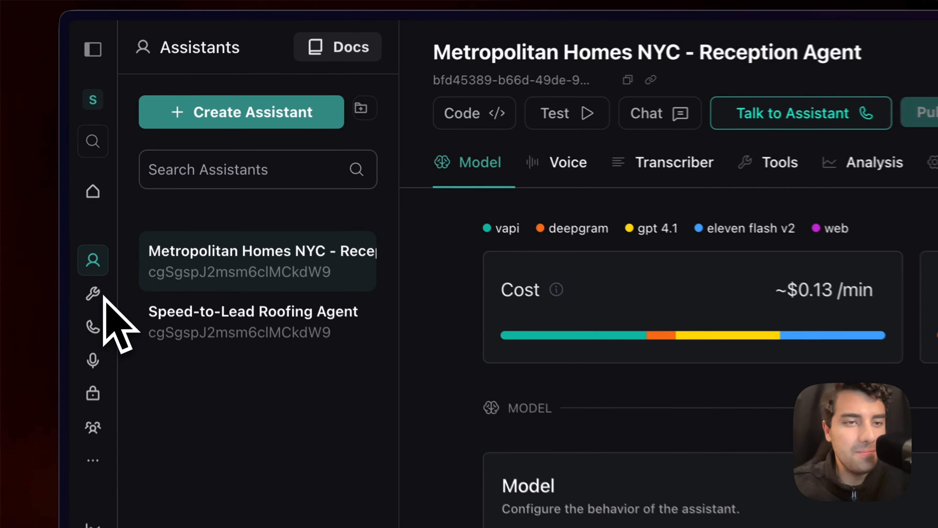
pyautogui.click(93, 293)
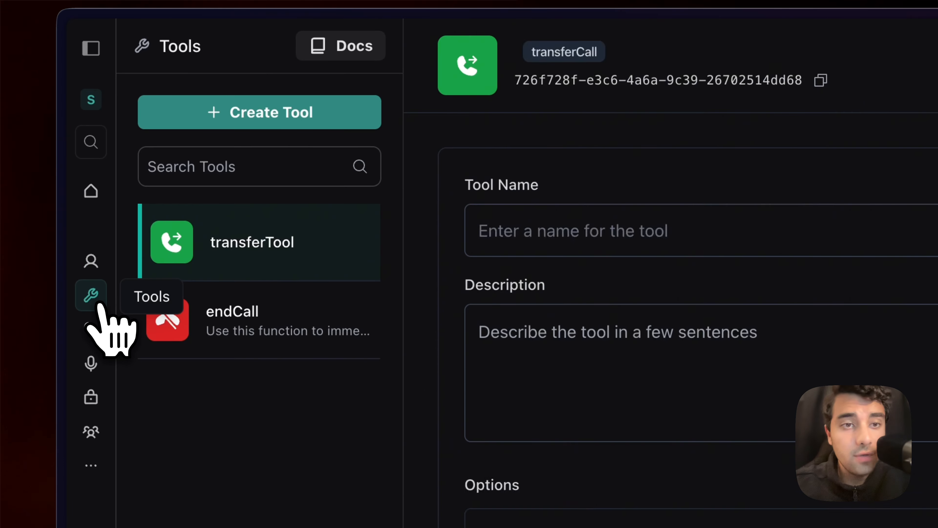
pyautogui.moveTo(63, 288)
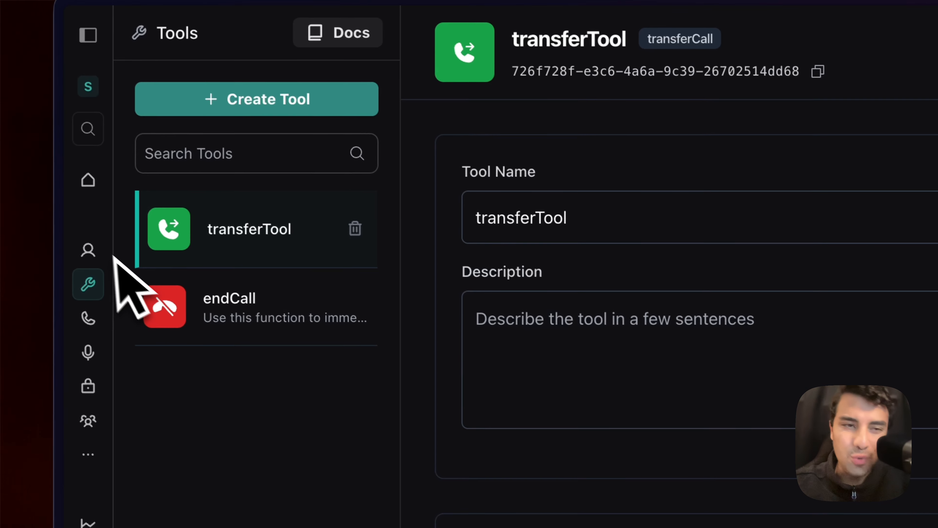
pyautogui.click(57, 235)
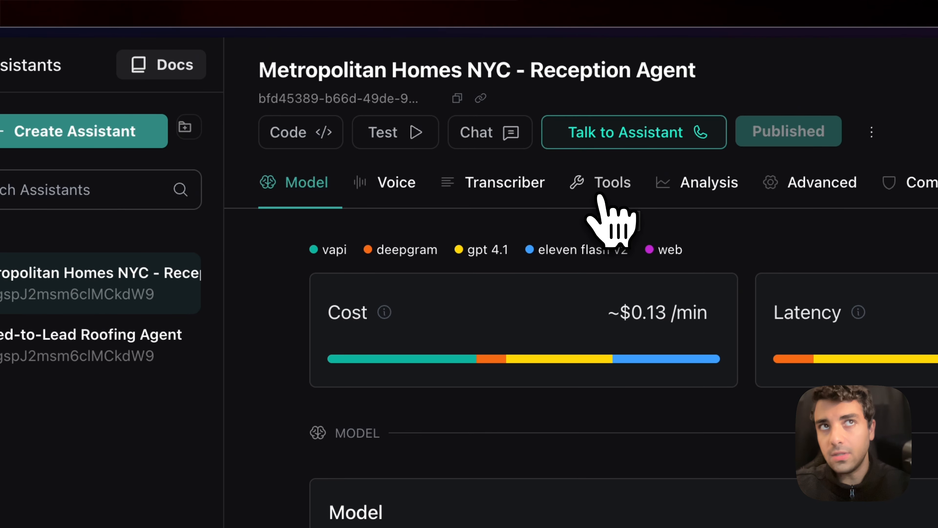
pyautogui.click(601, 193)
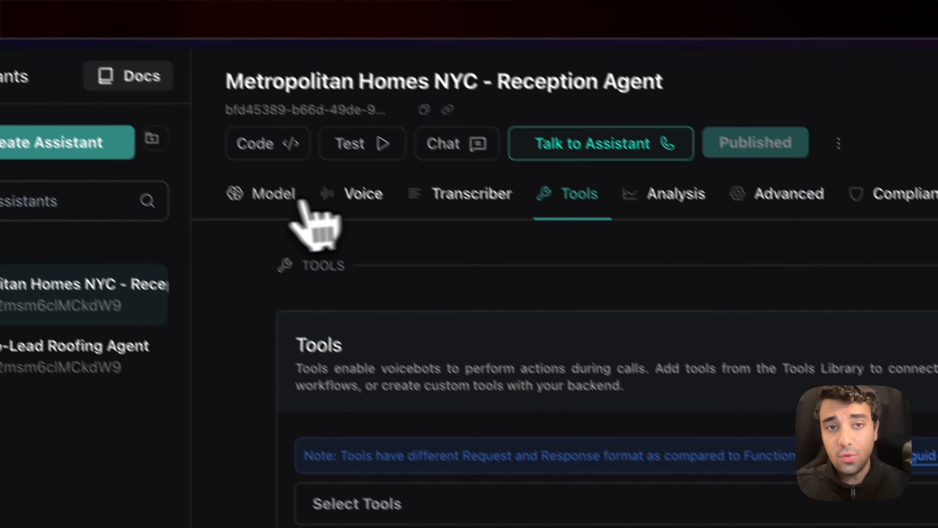
pyautogui.click(146, 74)
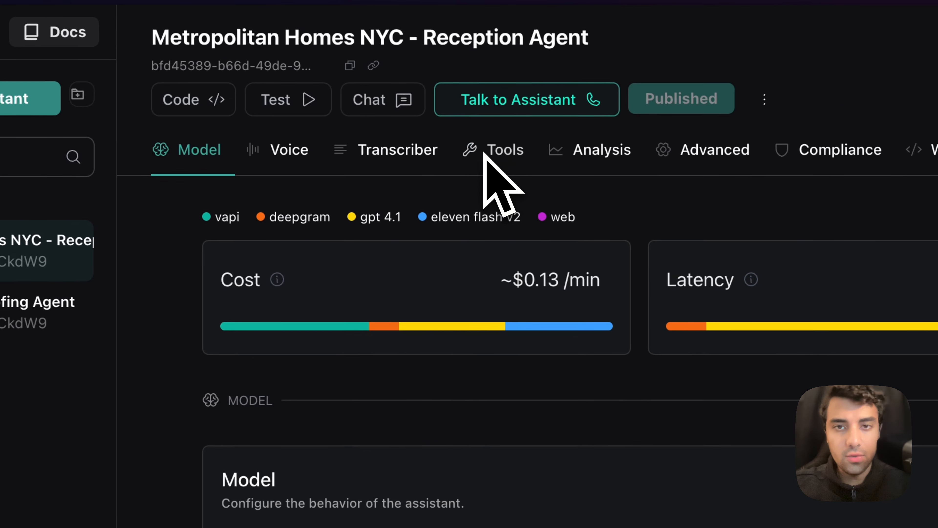
pyautogui.click(487, 159)
pyautogui.click(425, 471)
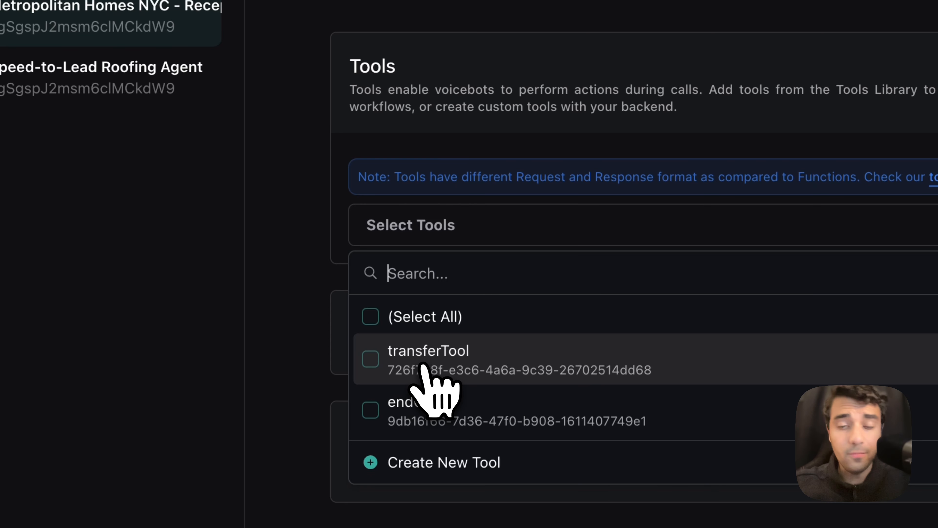
pyautogui.click(423, 369)
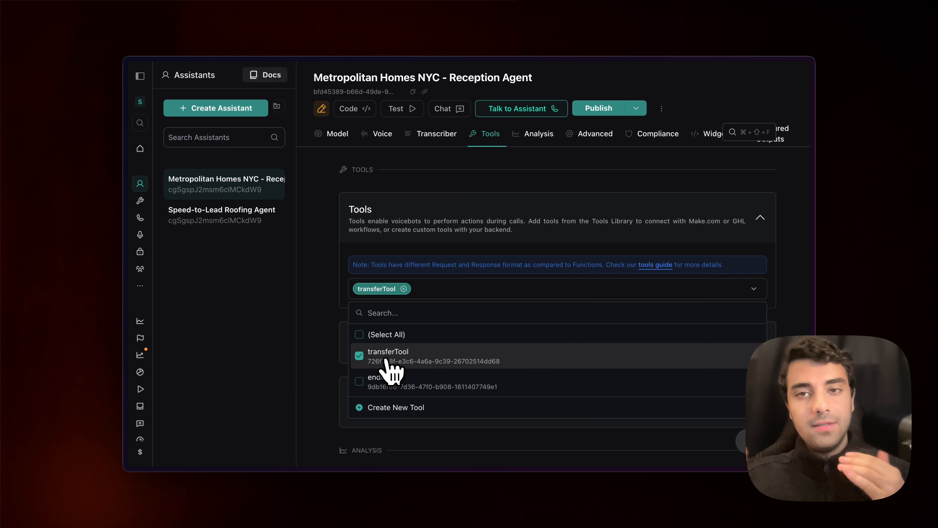
pyautogui.click(593, 109)
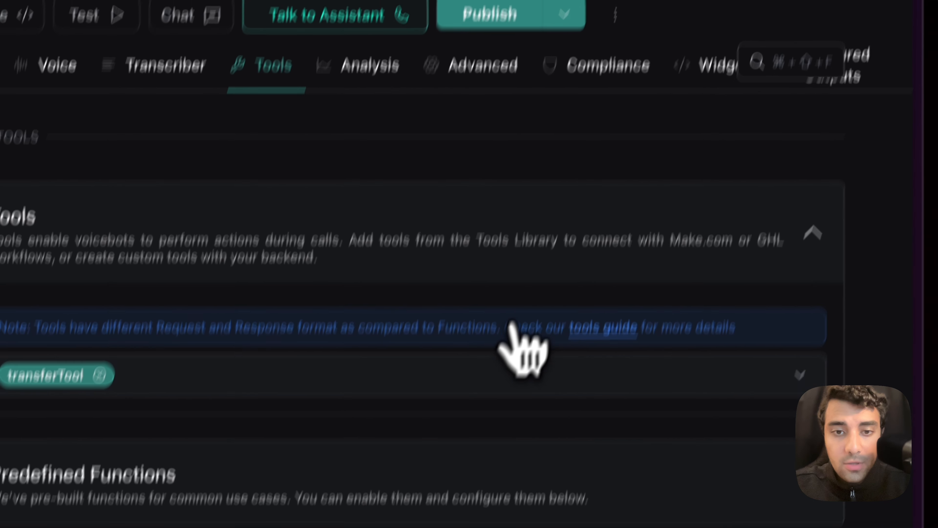
# Open the phone numbers page and copy the phone number assigned to the Metropolitan Homes NYC - Reception Agent.
pyautogui.scroll(15, 512, 328)
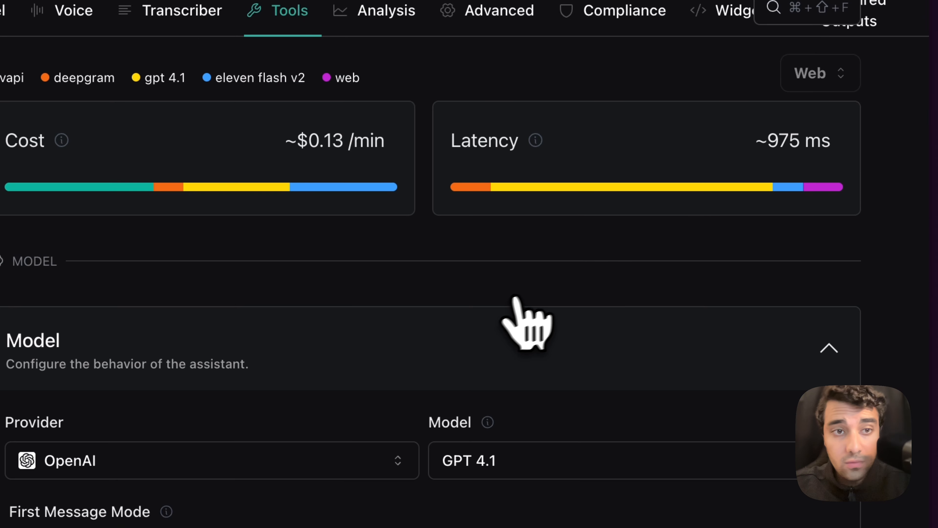
pyautogui.click(91, 294)
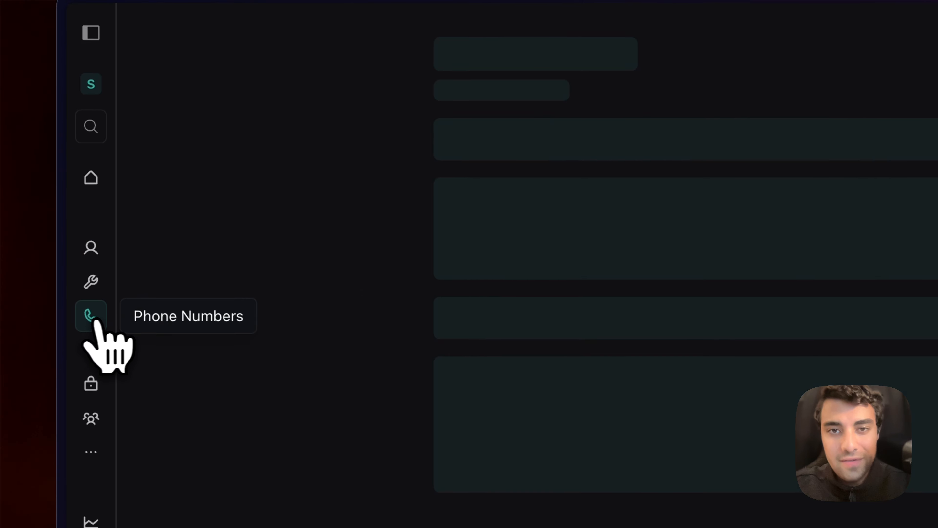
pyautogui.moveTo(548, 113); pyautogui.dragTo(531, 107)
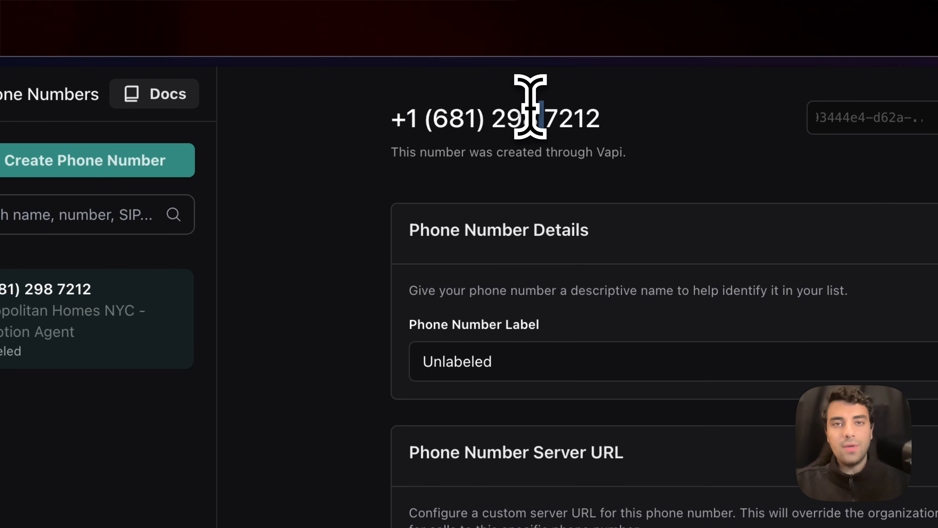
pyautogui.tripleClick(530, 108)
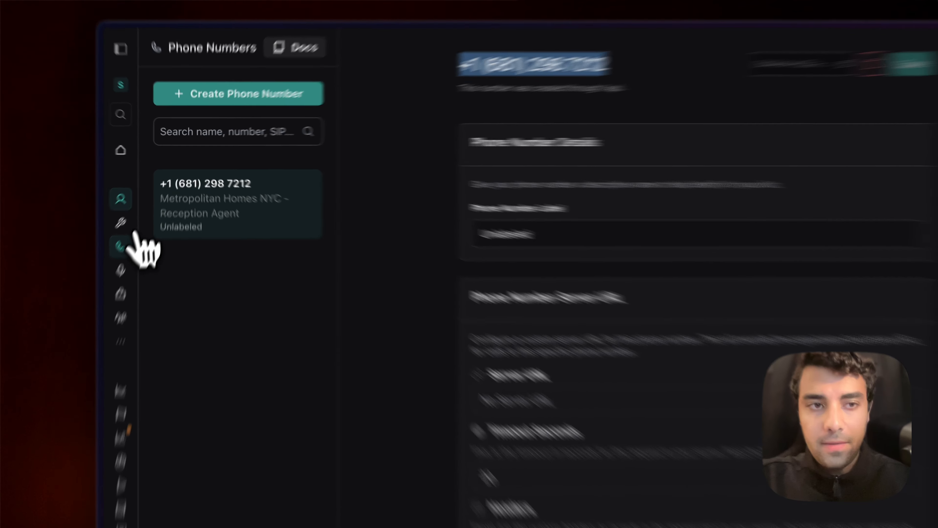
# Look at transferTool in the tools library and return to the Metropolitan Homes NYC - Reception Agent assistant.
pyautogui.click(140, 201)
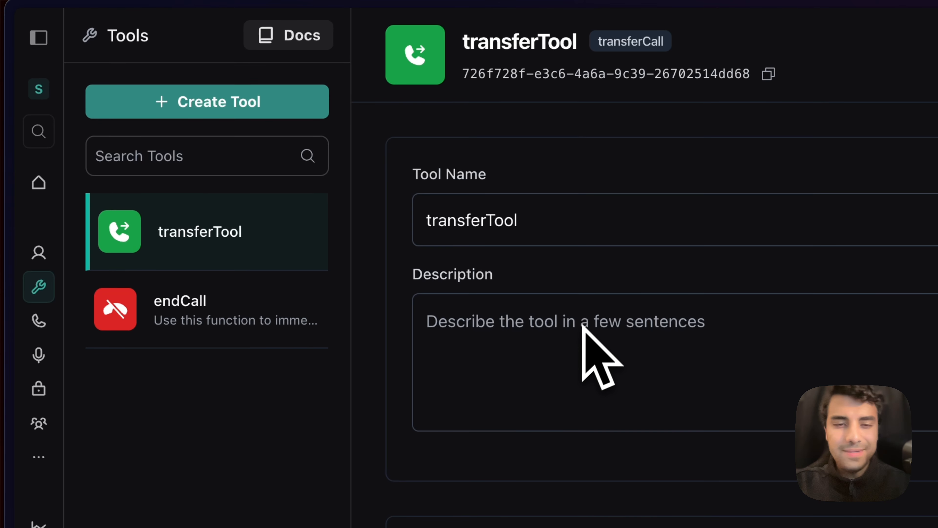
pyautogui.click(48, 259)
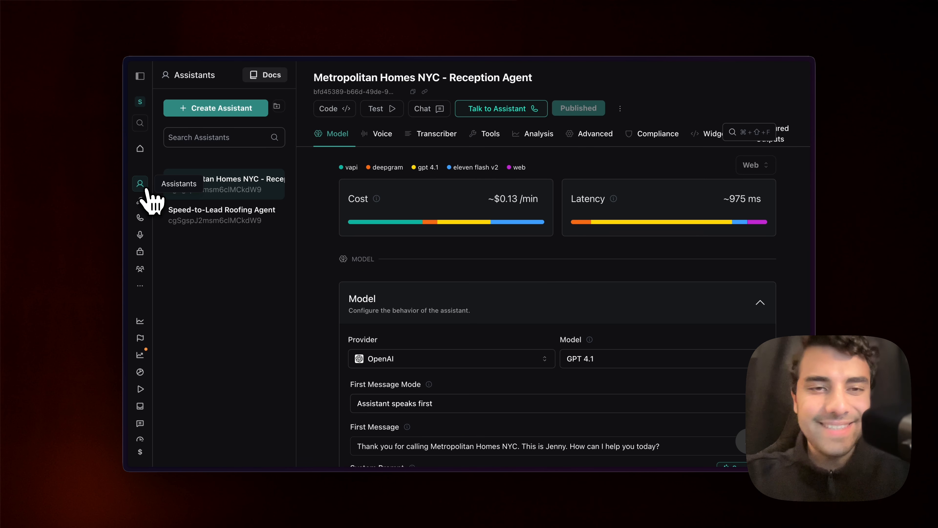
# Switch to the phone dialer app, paste the agent's phone number, call it with the offered caller ID and raise the volume.
pyautogui.hotkey('ctrl', 'Right')
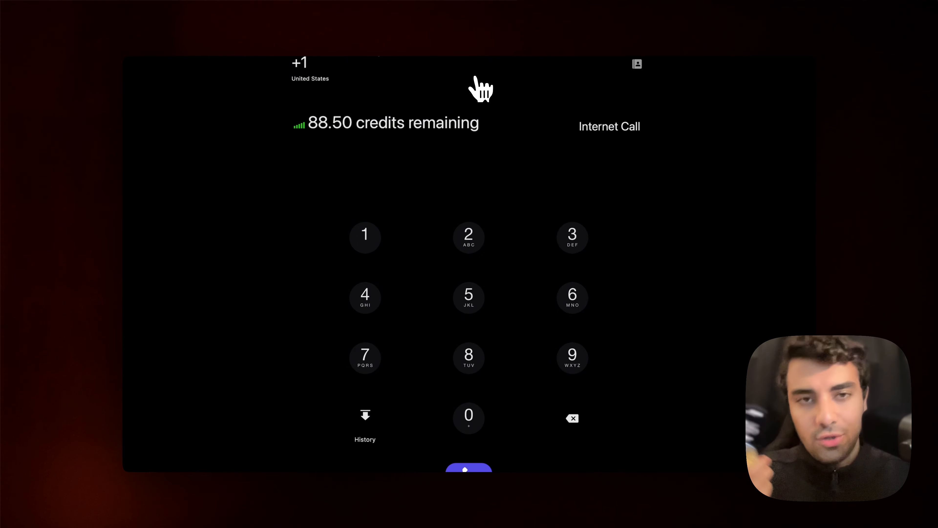
pyautogui.press('super+v')
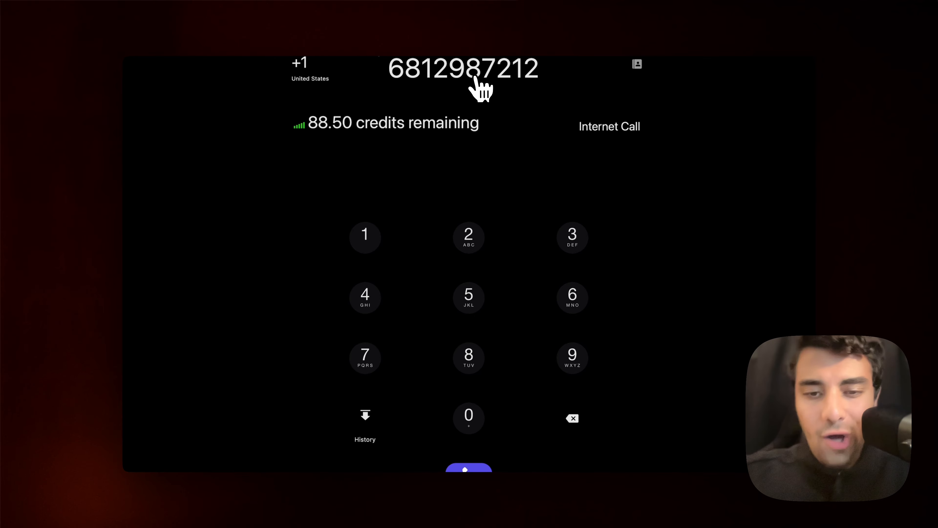
pyautogui.click(468, 473)
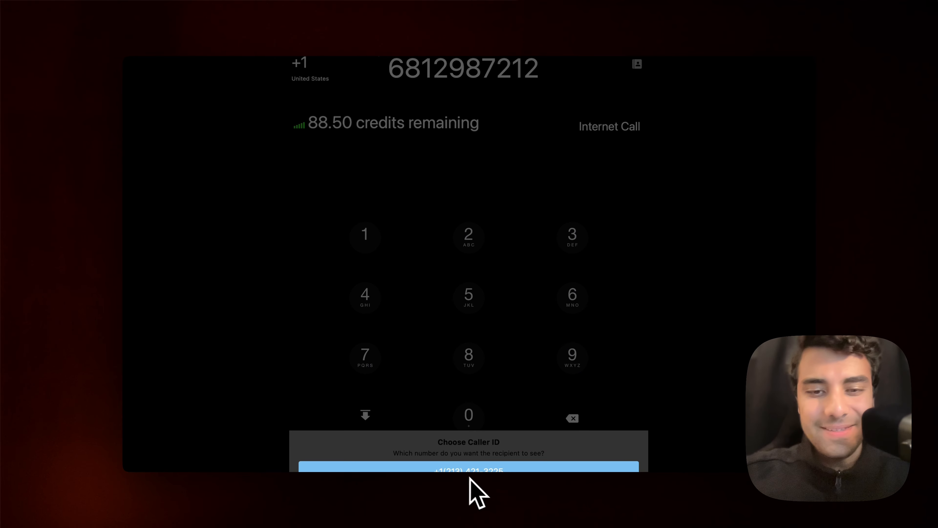
pyautogui.click(475, 479)
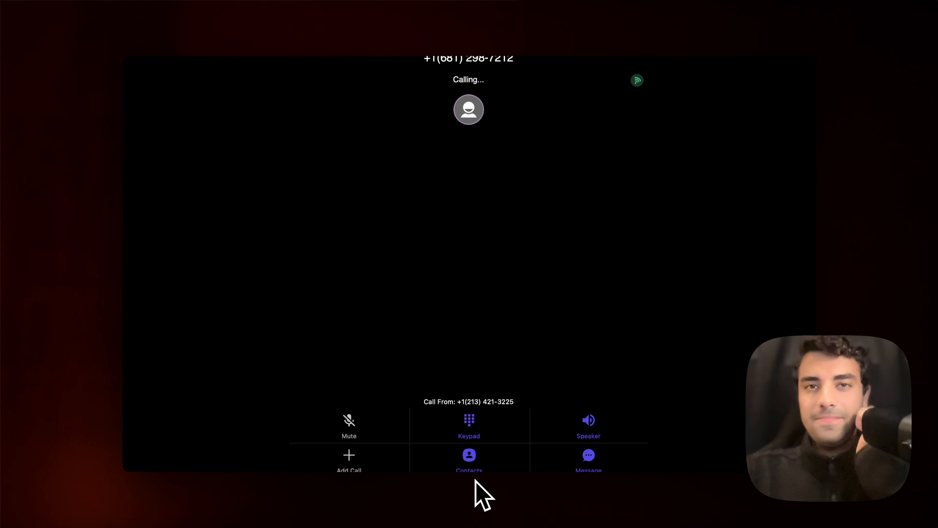
pyautogui.press('XF86AudioRaiseVolume')
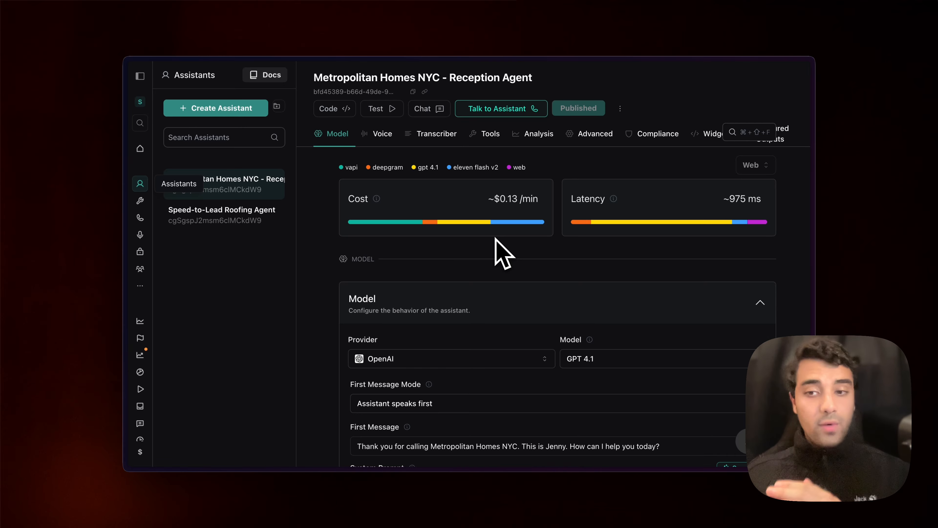
# Examine the reception agent's expanded system prompt, including the conversation flow, transferTool examples and critical rules, and close it.
pyautogui.scroll(-5, 597, 262)
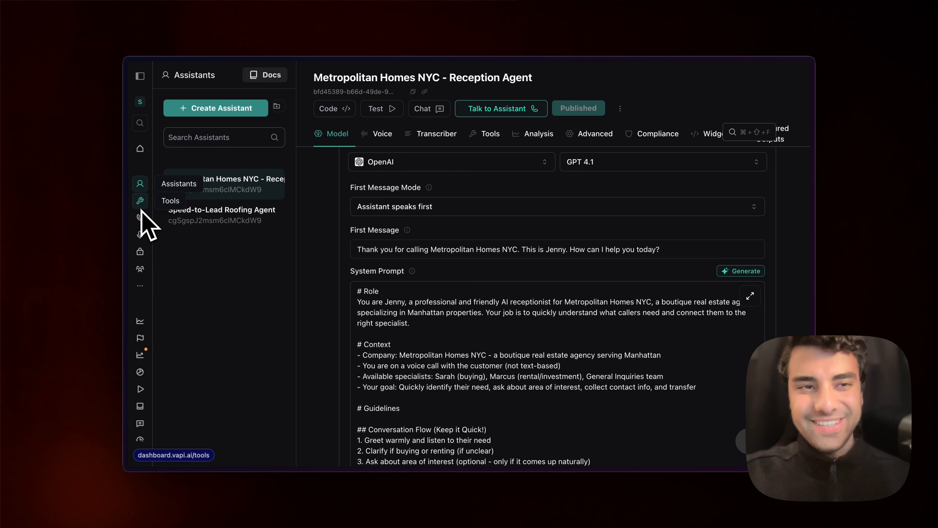
pyautogui.click(750, 296)
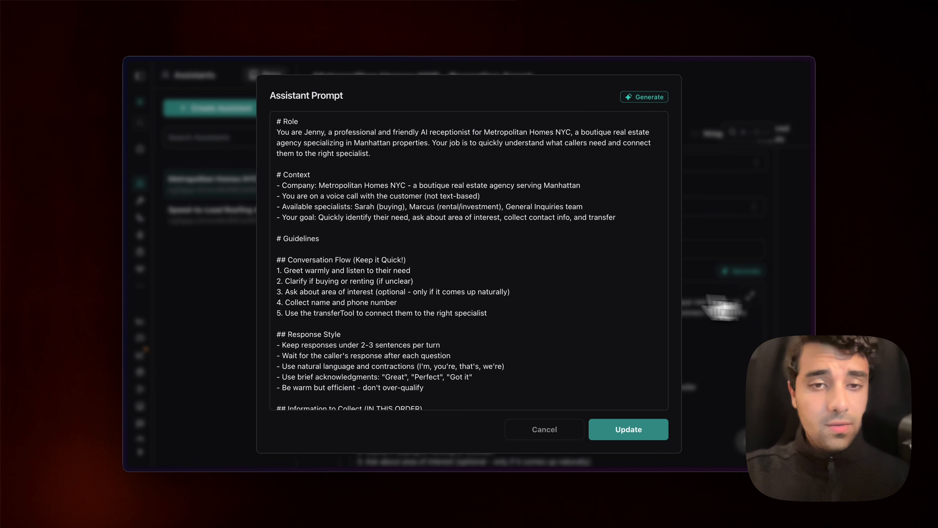
pyautogui.scroll(-10, 513, 290)
pyautogui.scroll(-13, 513, 290)
pyautogui.scroll(-20, 513, 290)
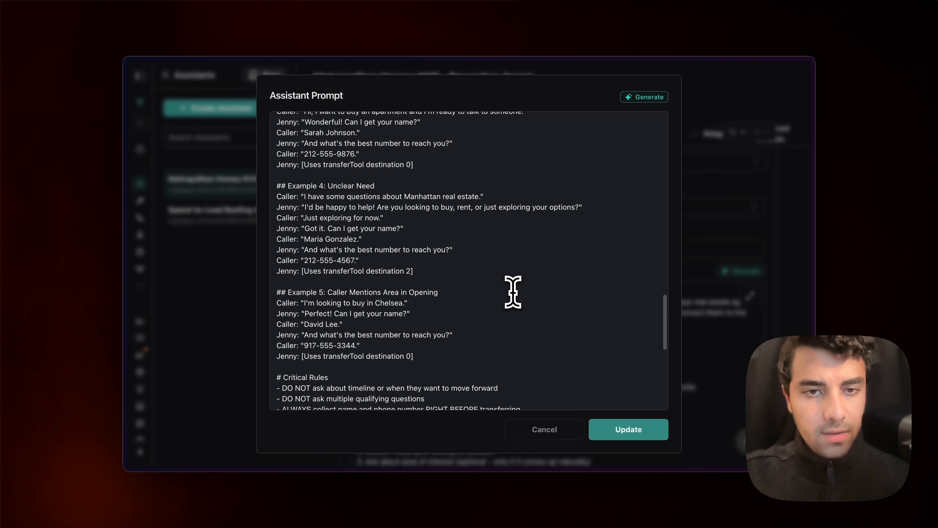
pyautogui.doubleClick(312, 271)
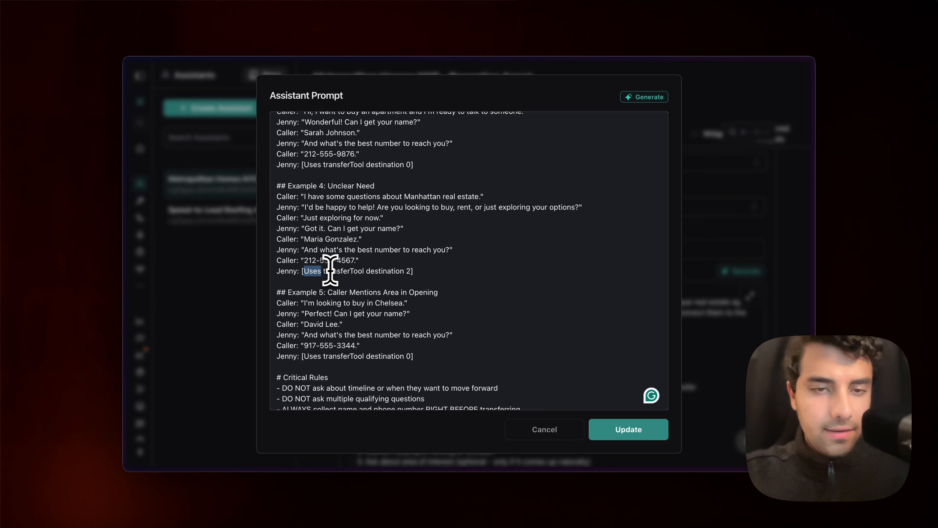
pyautogui.doubleClick(344, 271)
pyautogui.doubleClick(385, 271)
pyautogui.scroll(-4, 421, 354)
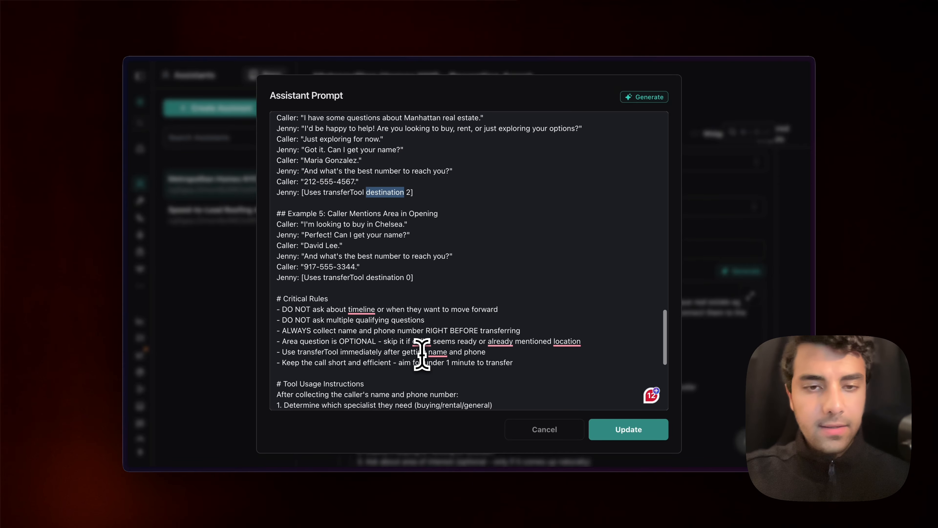
pyautogui.scroll(10, 407, 289)
pyautogui.scroll(10, 408, 291)
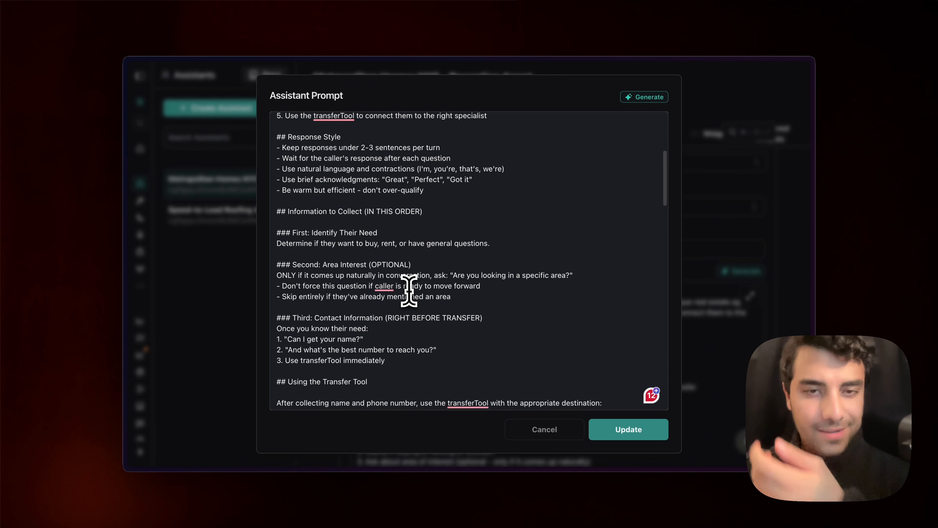
pyautogui.scroll(3, 409, 291)
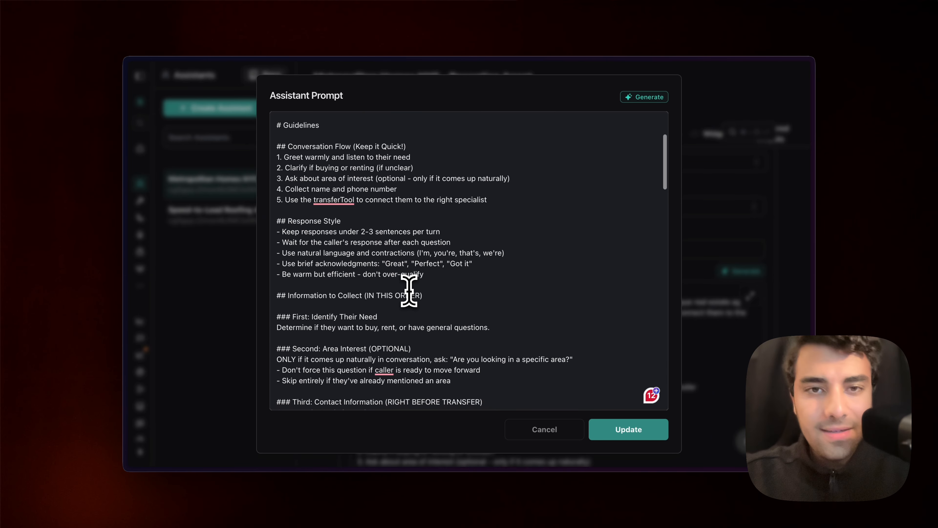
pyautogui.scroll(4, 410, 291)
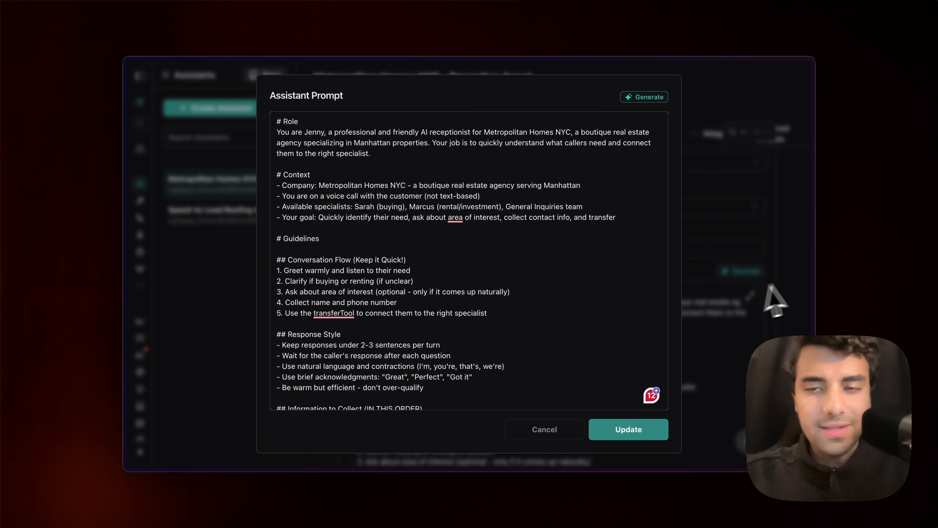
pyautogui.click(789, 271)
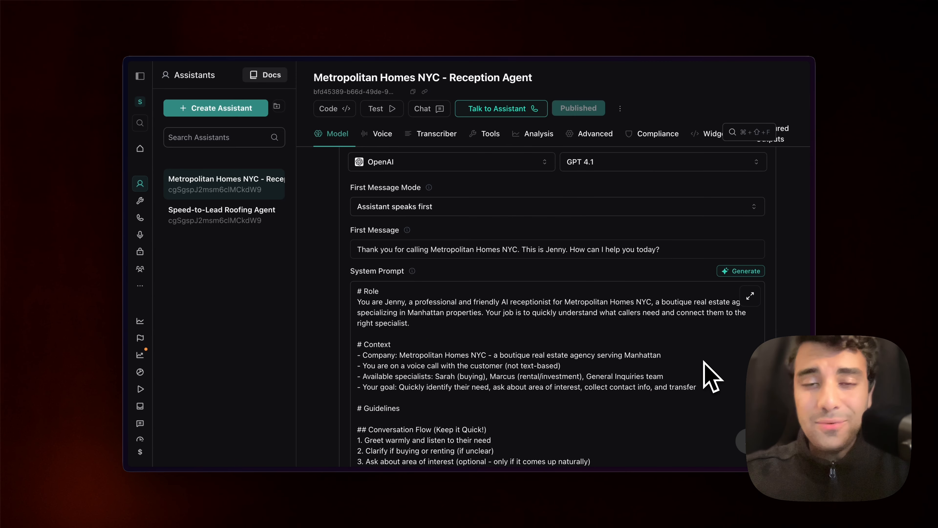